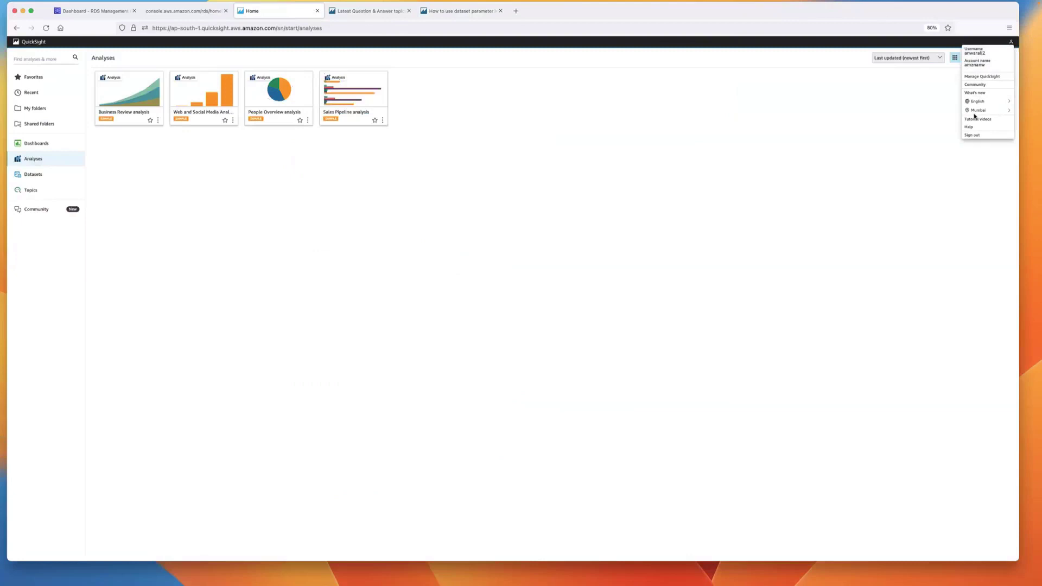
- Switch the QuickSight region to us-east-1 and open the list of datasets
click(1009, 110)
click(944, 111)
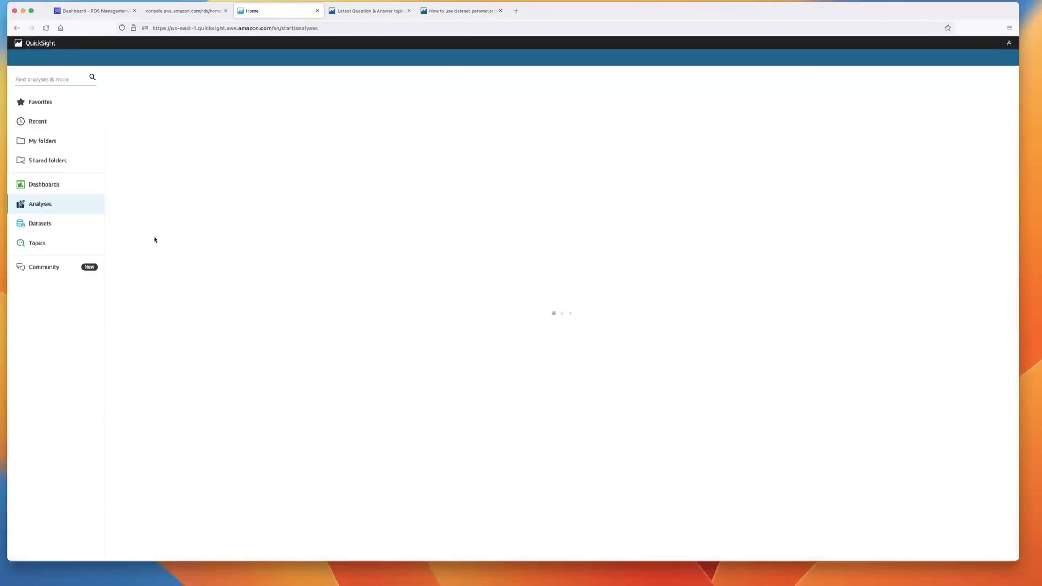
click(47, 224)
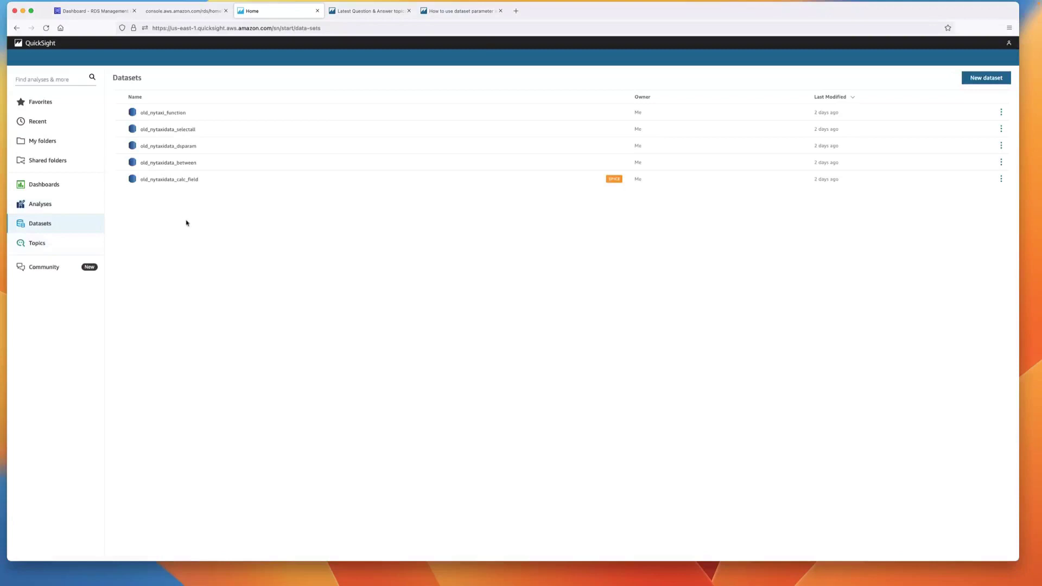
- Start a new dataset from the existing QLSnytaxidata data source, using custom SQL instead of a table
click(992, 79)
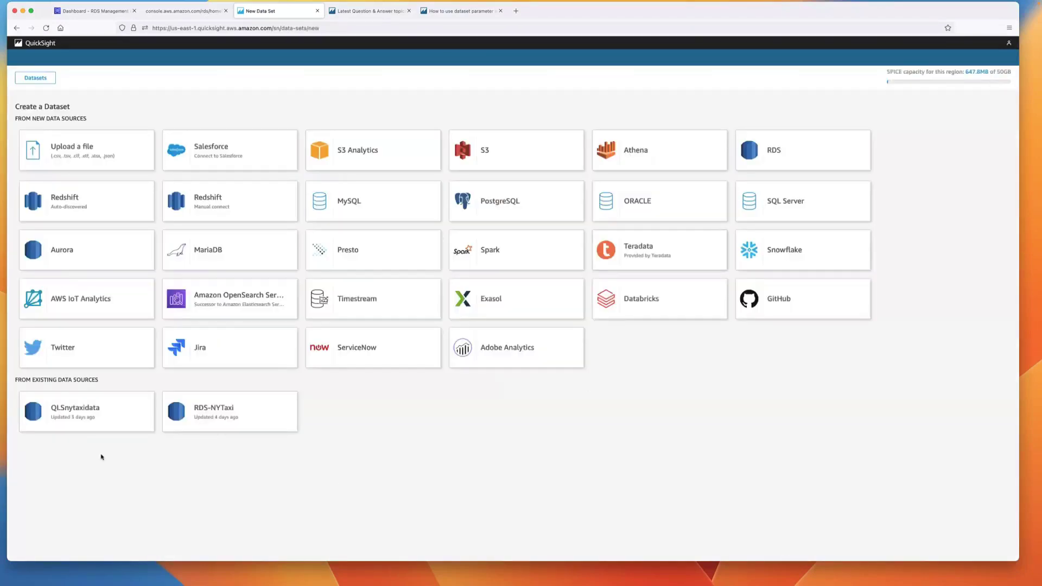
click(83, 418)
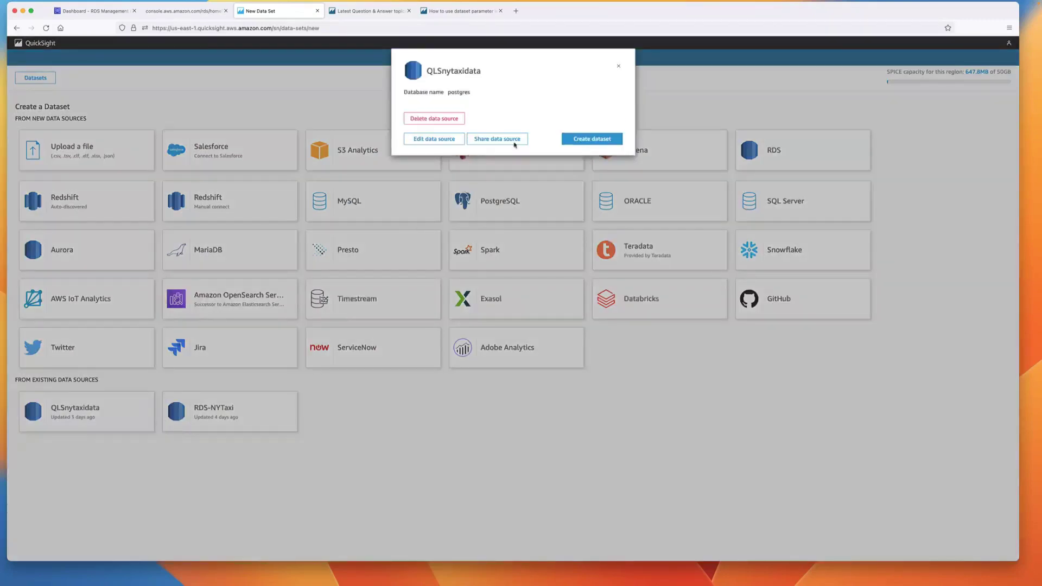
click(580, 142)
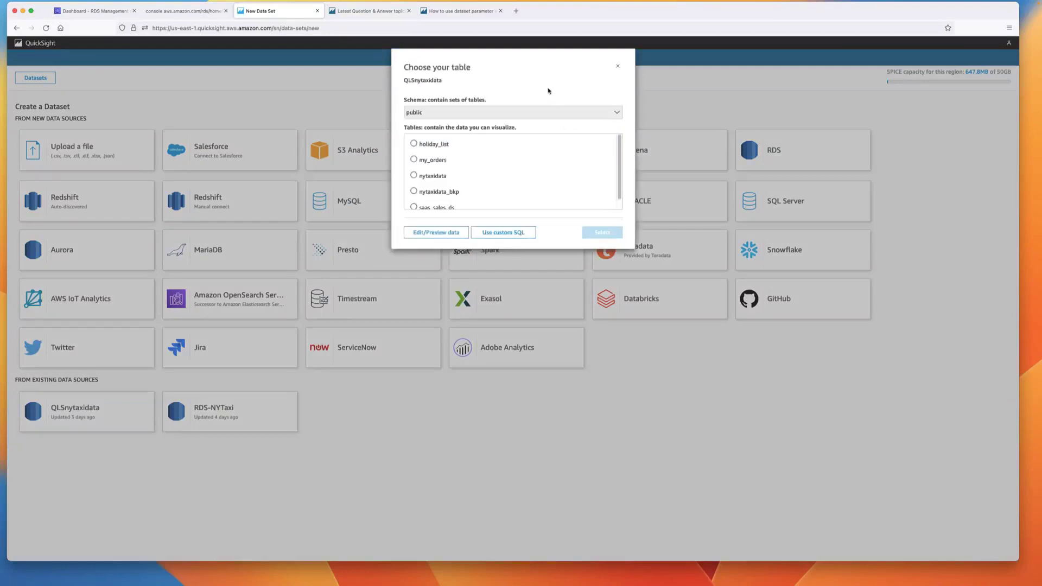
click(511, 233)
- Name the custom query nytaxidata_selectall, enter "select * from nytaxidata" as its SQL, and open it for editing and preview
drag(458, 100, 400, 96)
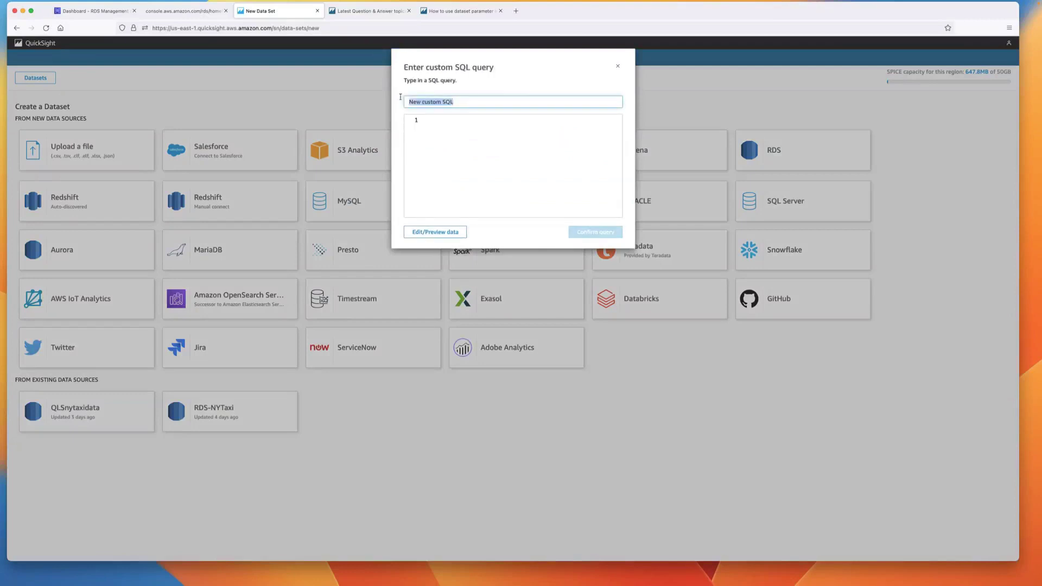
text(nytaxidata_selectallselect * from nytaxidata)
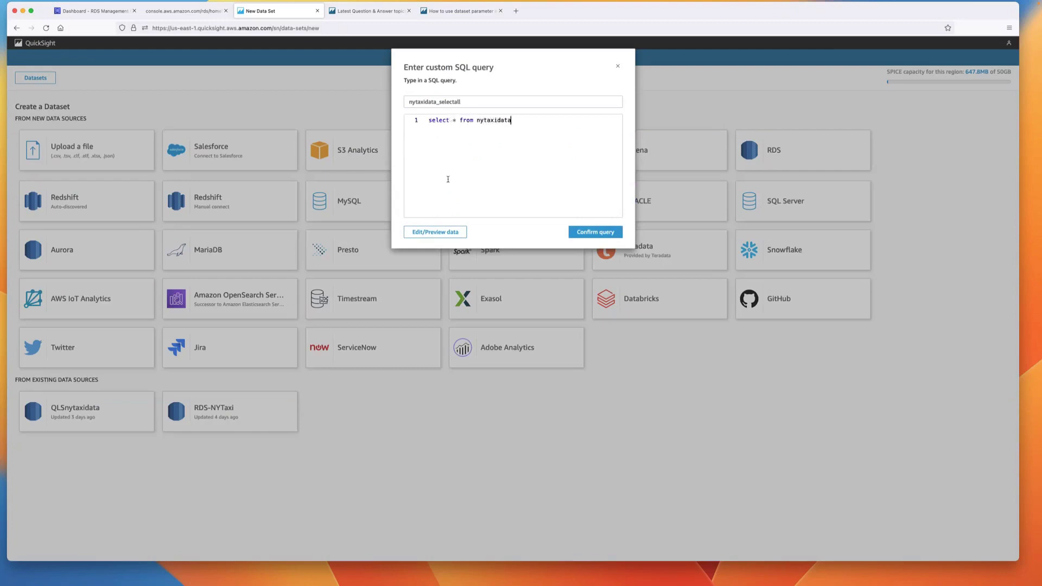
click(446, 232)
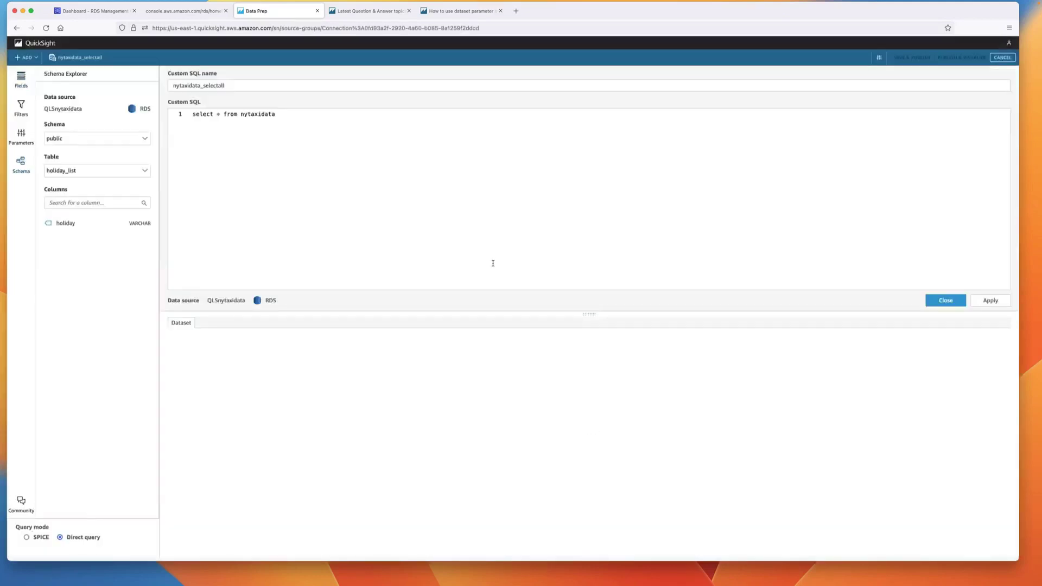
- Enlarge the dataset preview area, apply the custom SQL, and inspect the returned pickup and dropoff coordinate columns
drag(589, 313, 827, 208)
click(990, 223)
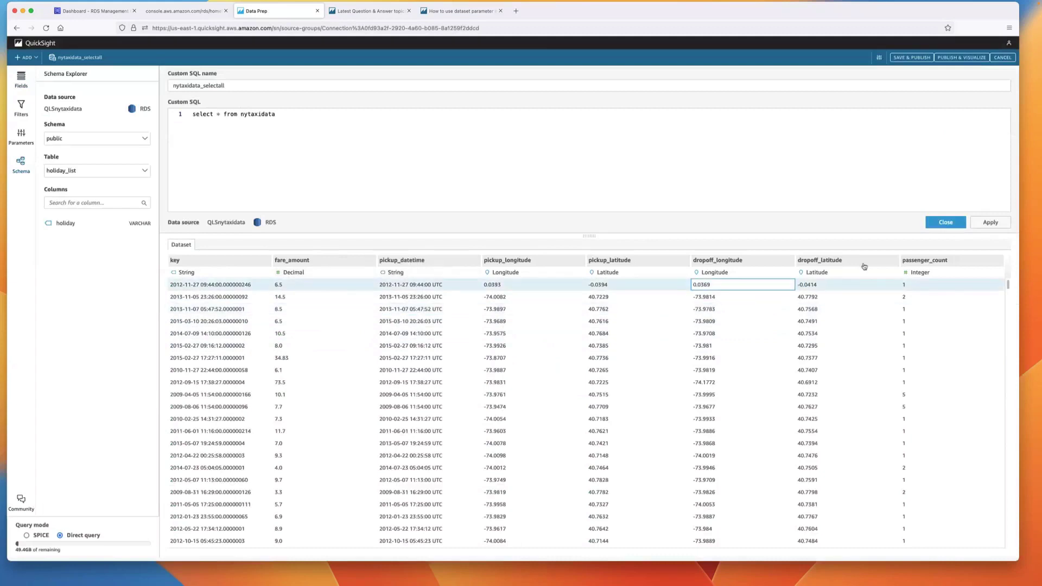
click(667, 283)
click(568, 282)
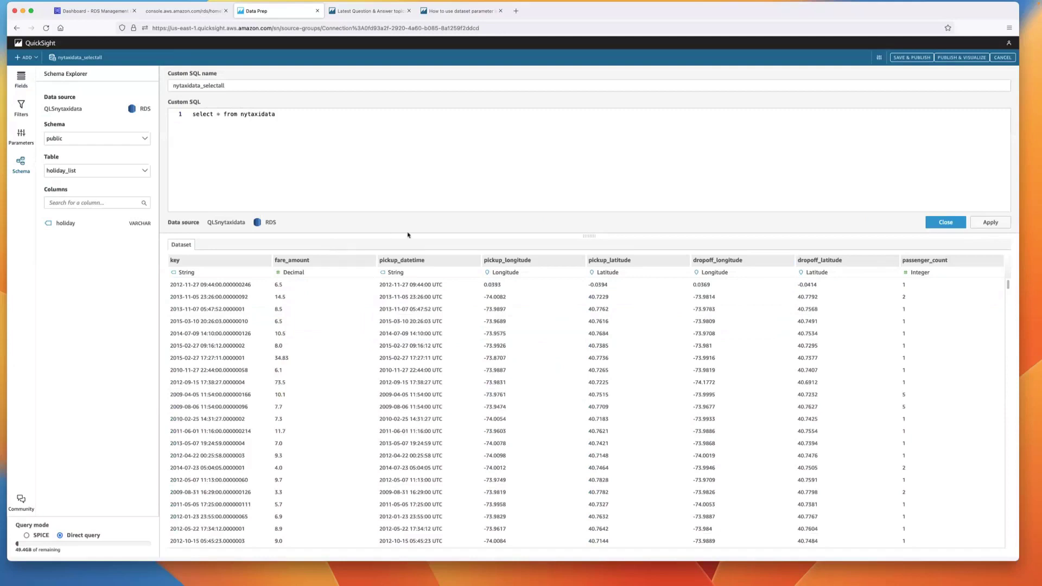
- Publish the dataset to a new analysis with an interactive sheet, Tiled layout, optimized for 1600px
click(966, 58)
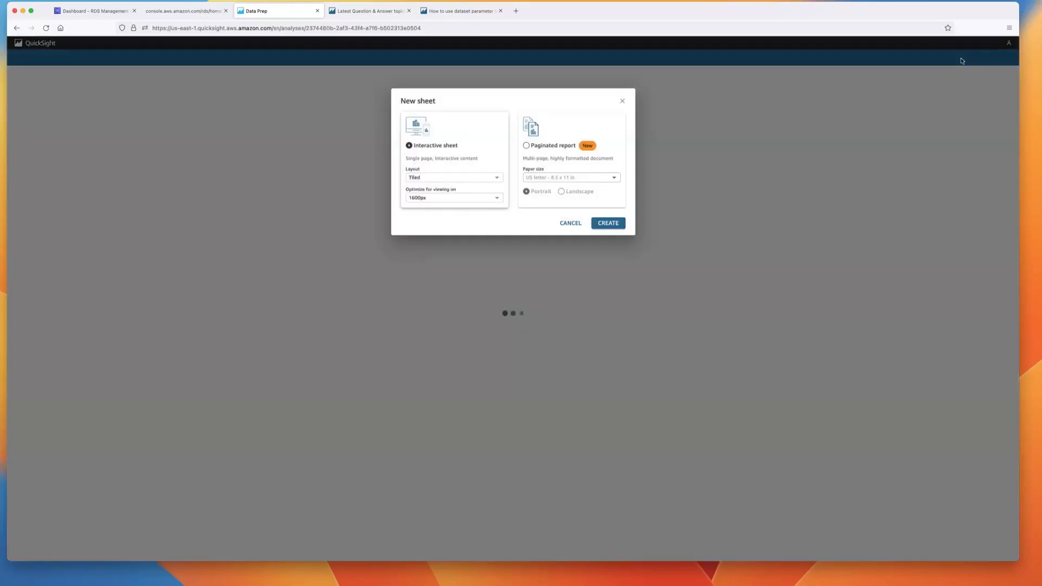
click(615, 225)
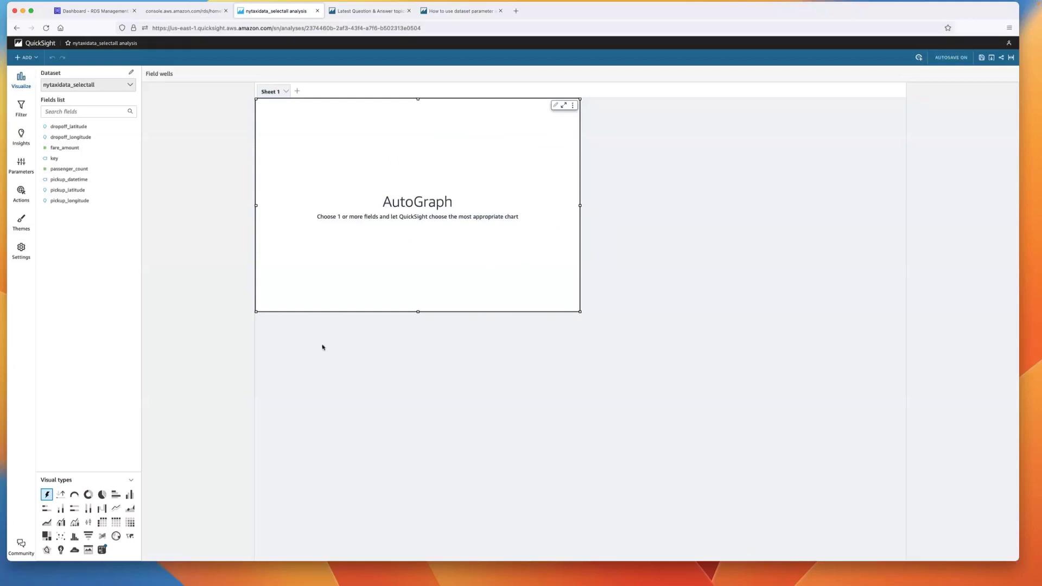
- Make the visual a table grouped by key, pickup_latitude and pickup_longitude, with fare_amount and passenger_count as values
click(116, 522)
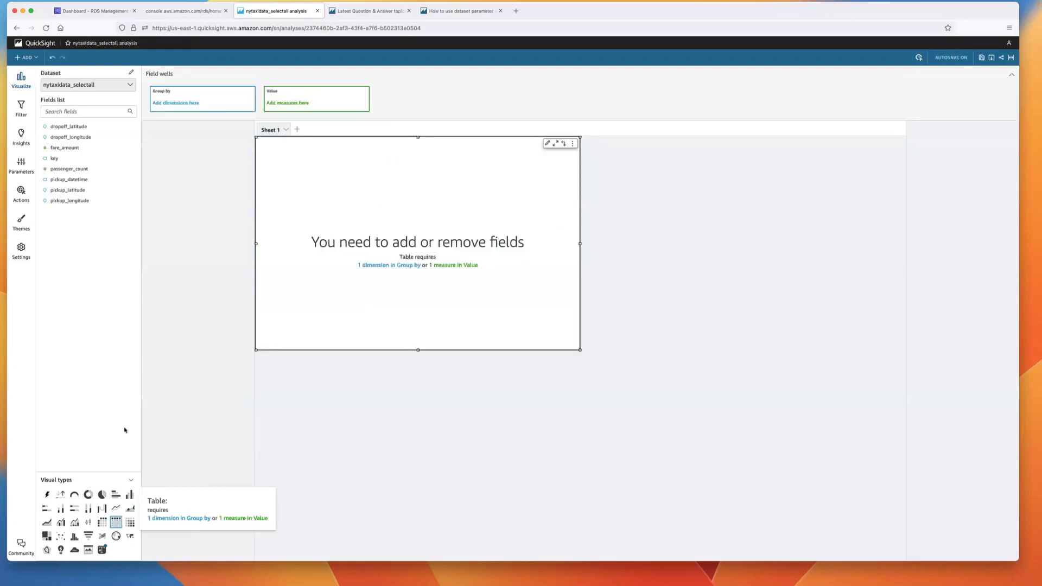
click(71, 159)
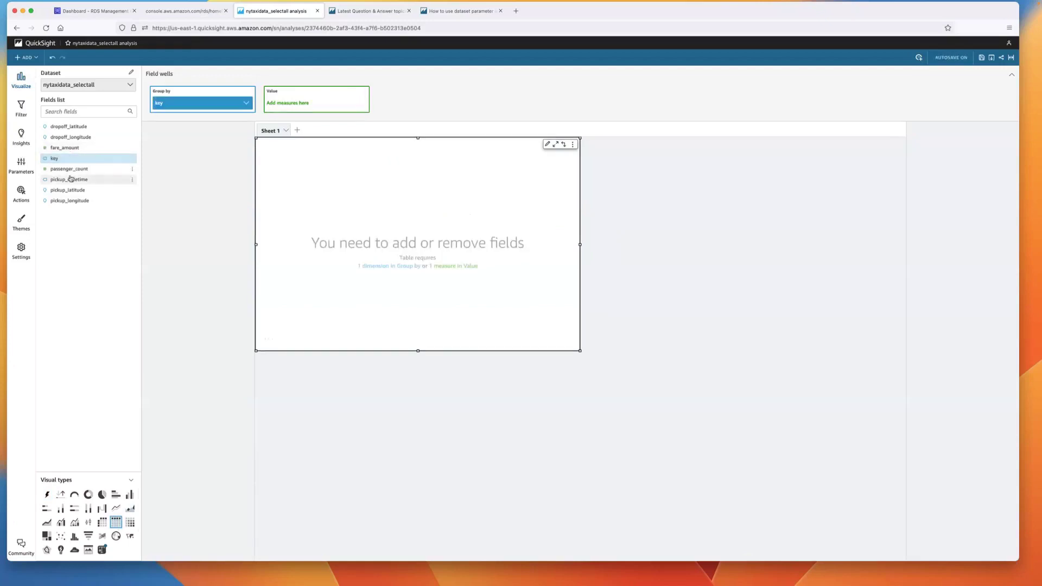
click(71, 149)
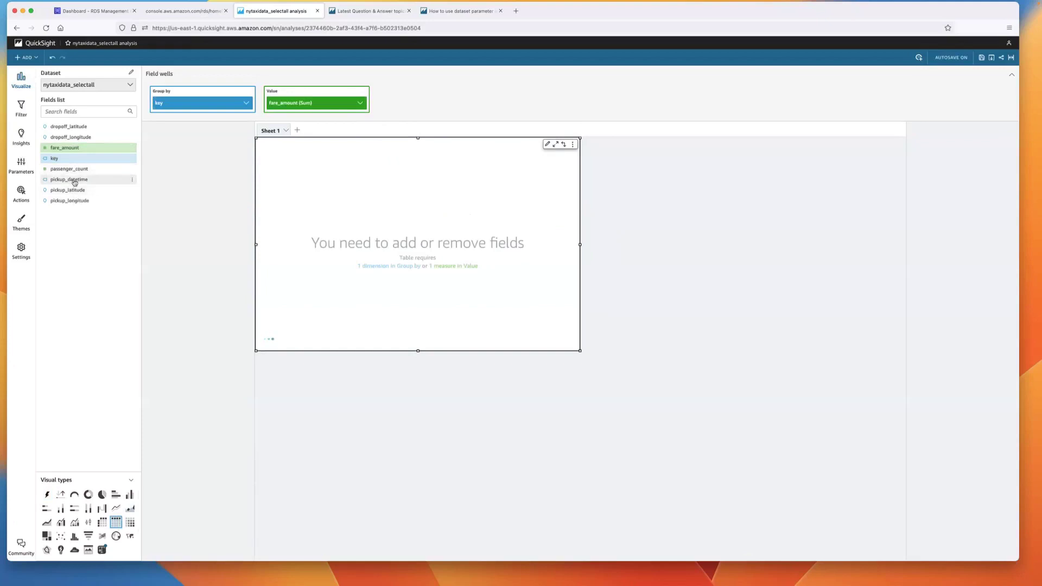
click(74, 190)
click(74, 201)
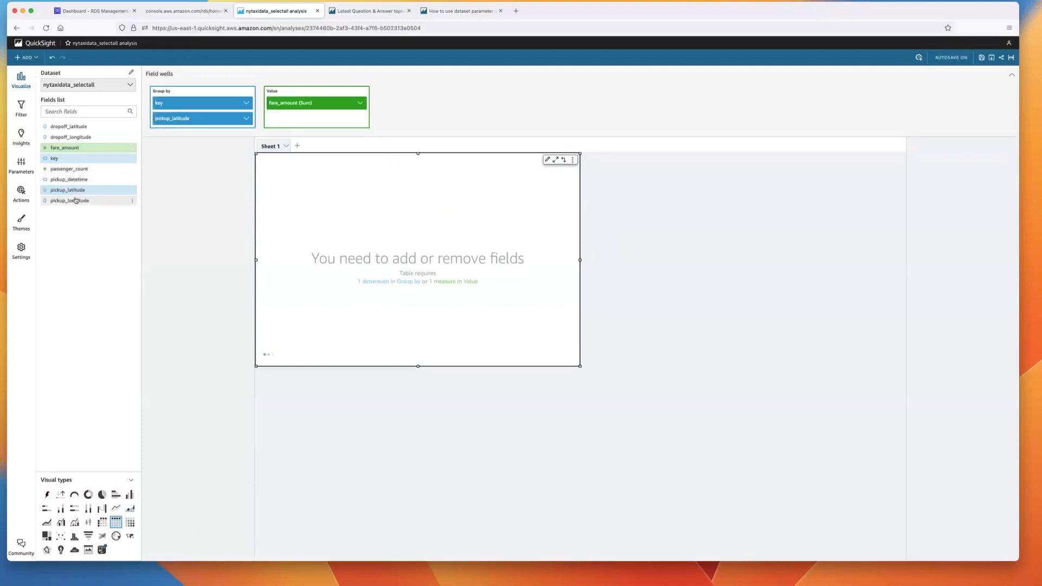
click(73, 169)
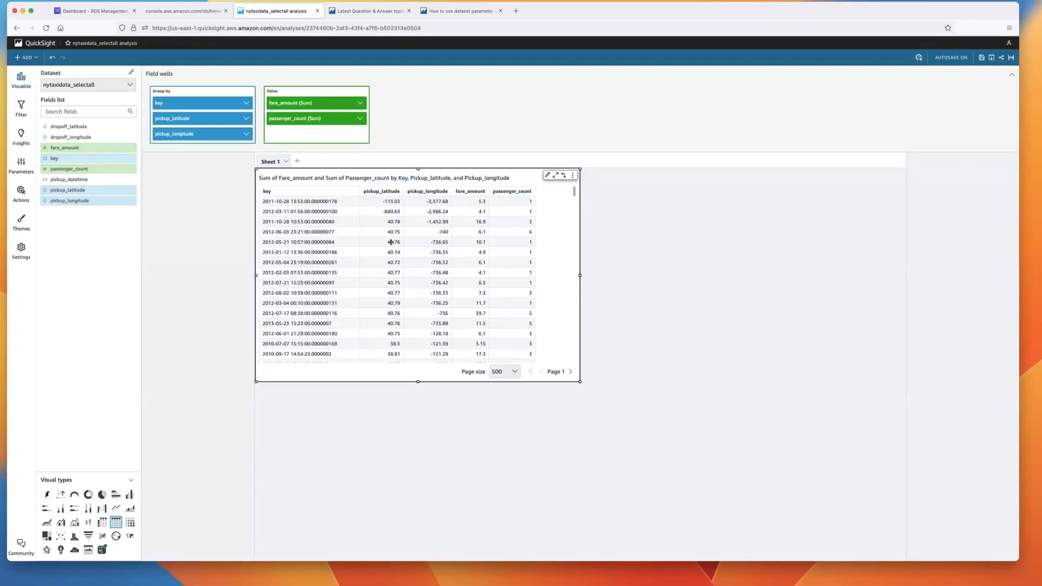
- Create a single-value Integer parameter named pAfareamount with a static default value of 50
click(21, 165)
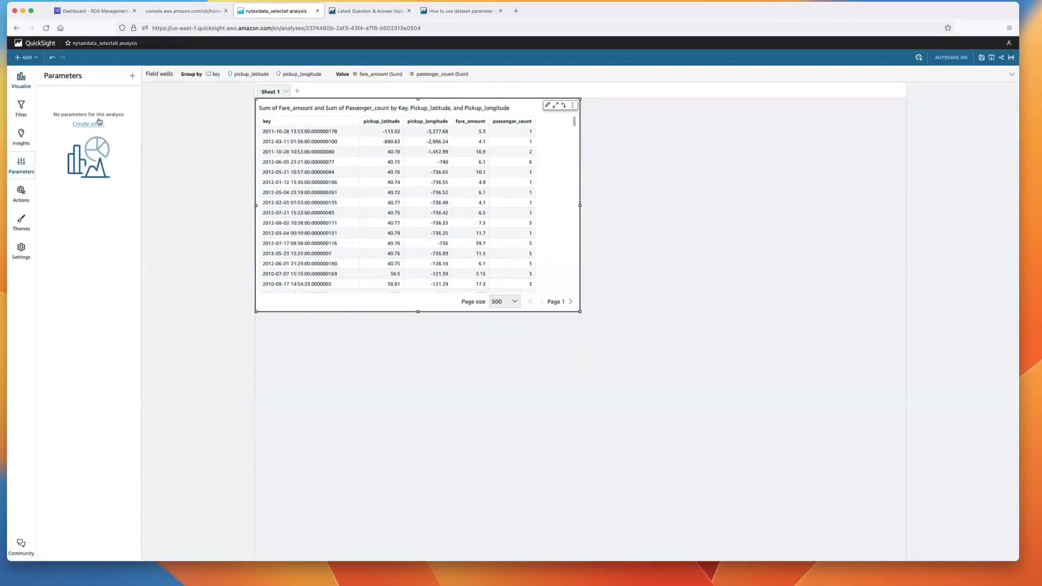
click(132, 77)
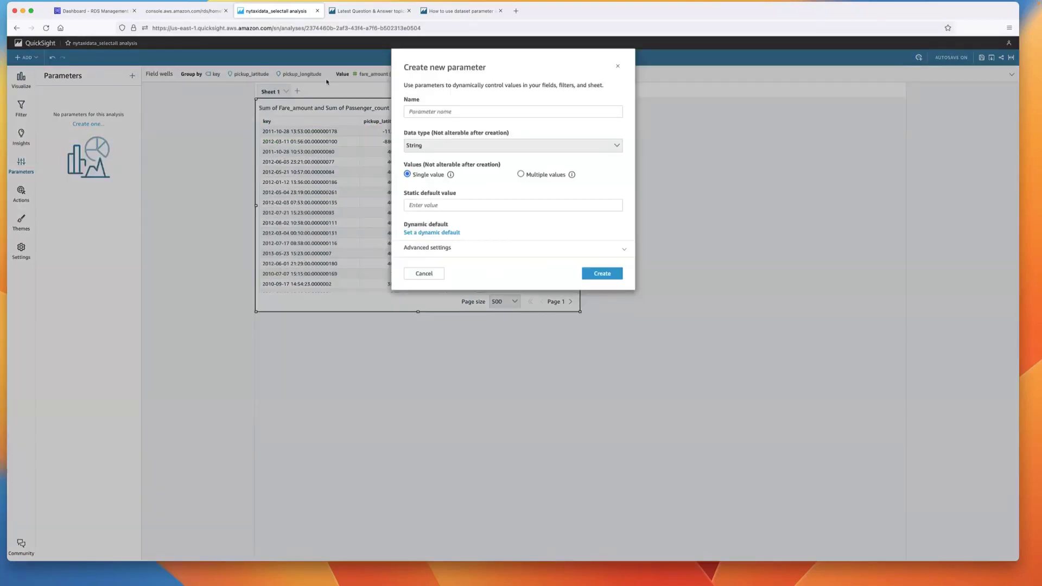
click(430, 110)
text(pAfare)
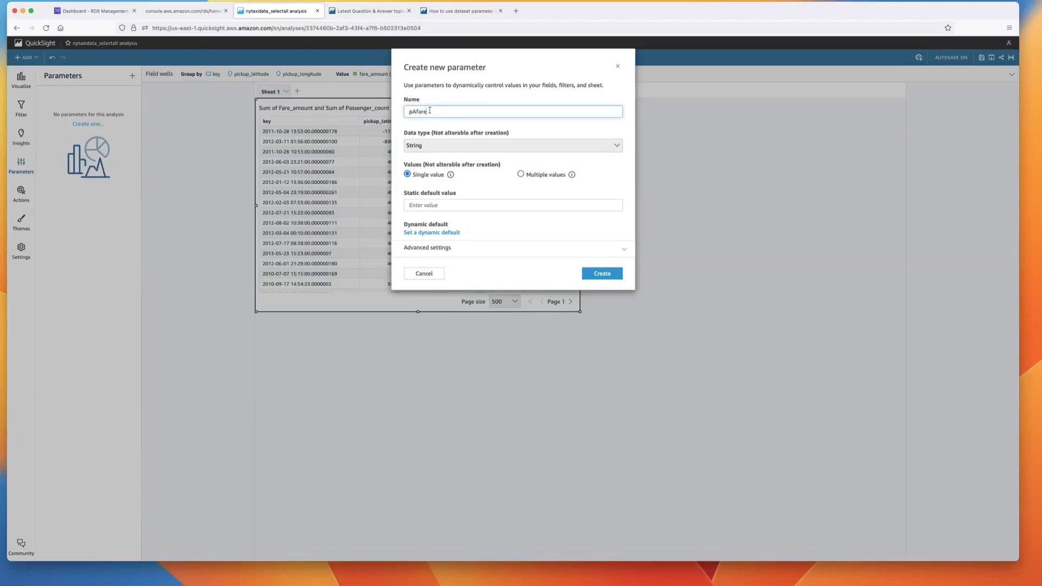
text(amoun)
click(445, 146)
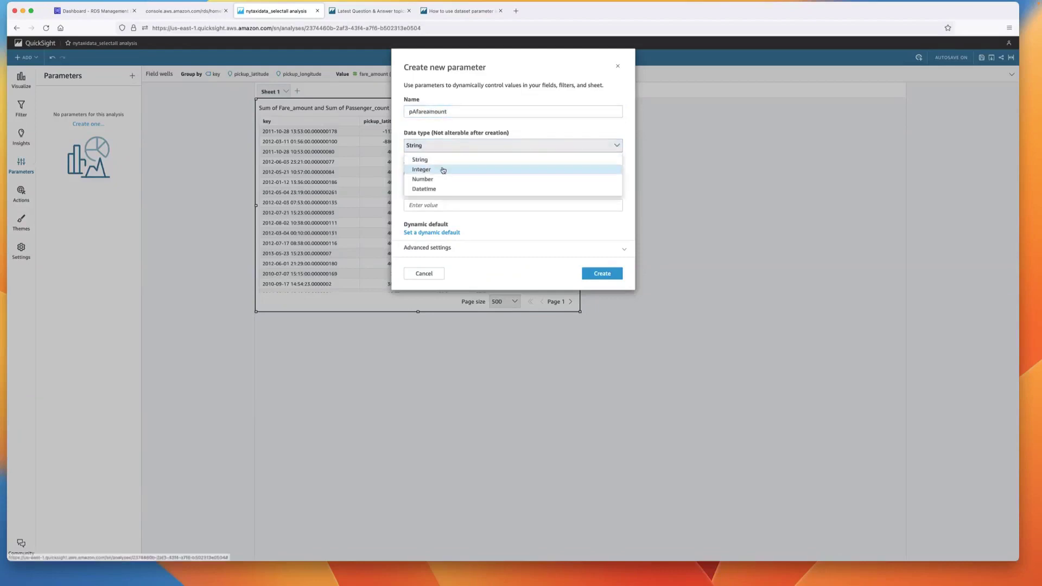
click(444, 170)
click(427, 207)
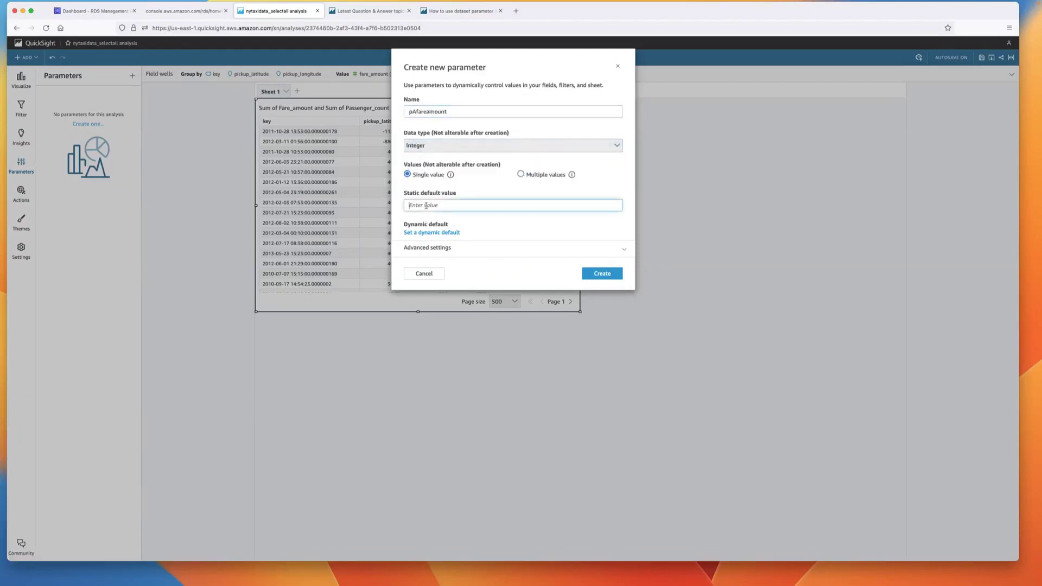
text(50)
click(592, 277)
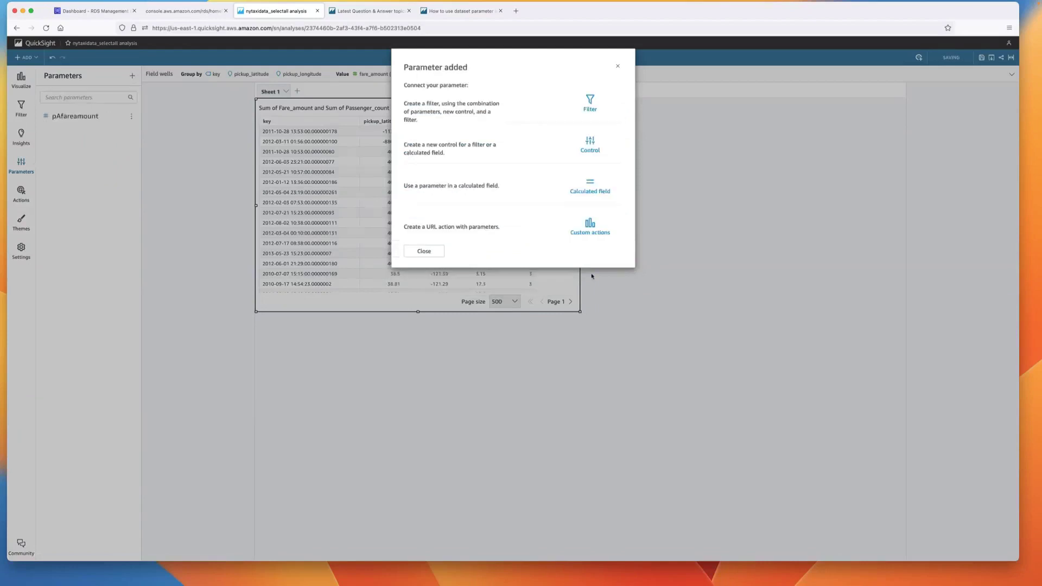
- Add a text field control named Fare Amount for the pAfareamount parameter
click(590, 150)
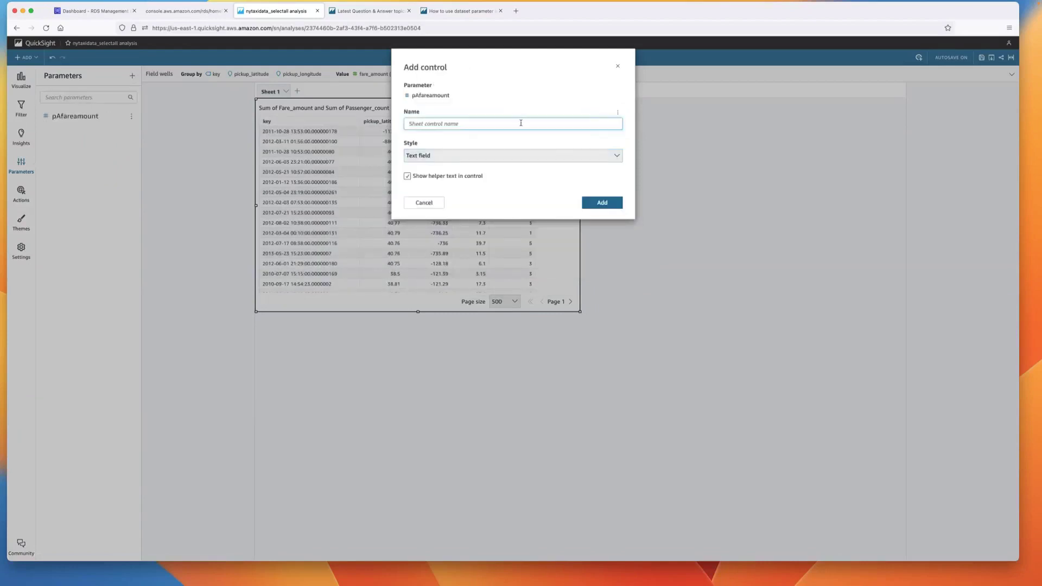
text(Fare Amount)
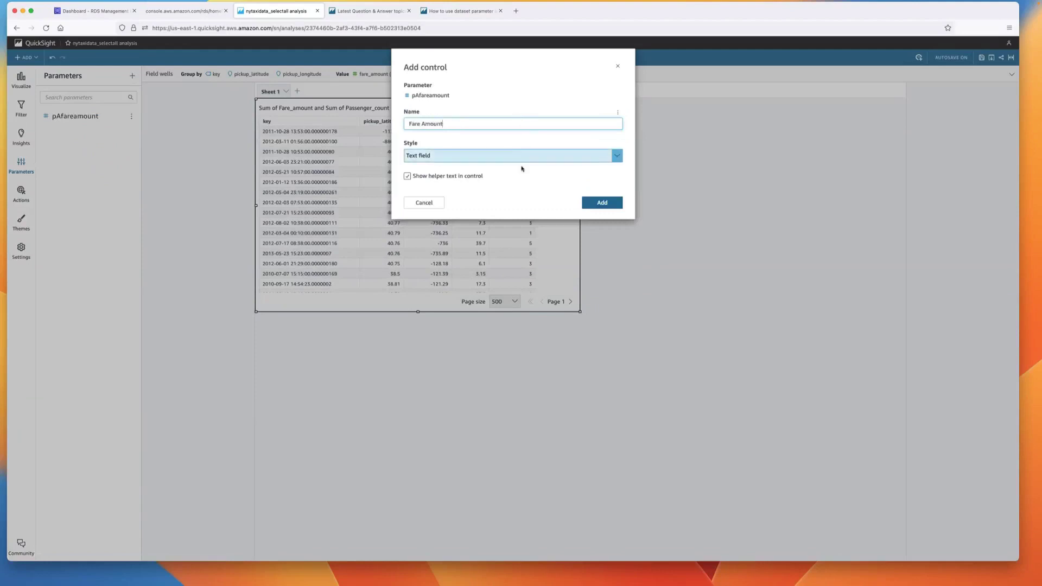
click(601, 204)
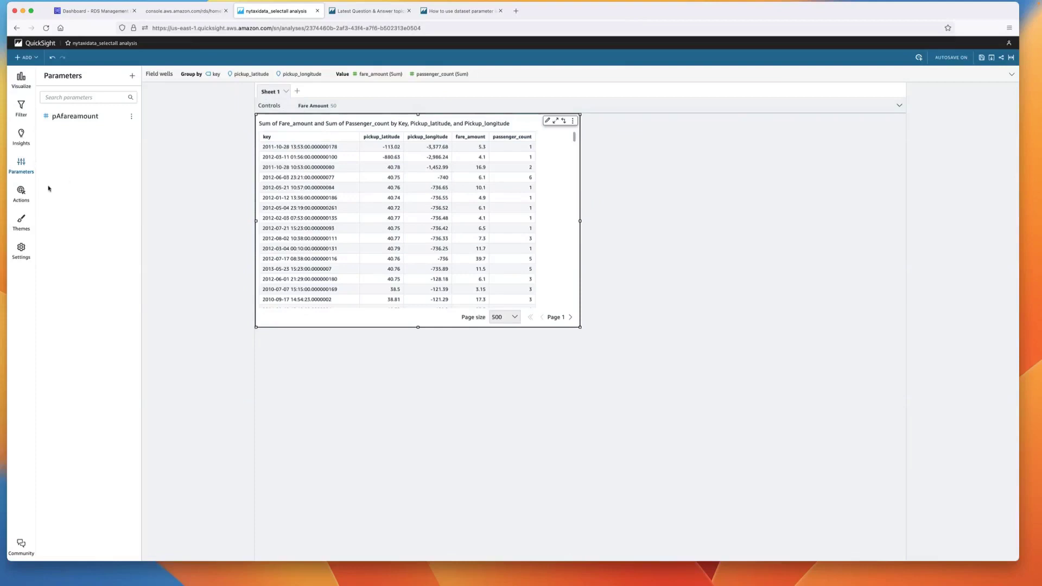
- Add a filter on the fare_amount field to the table visual
click(21, 107)
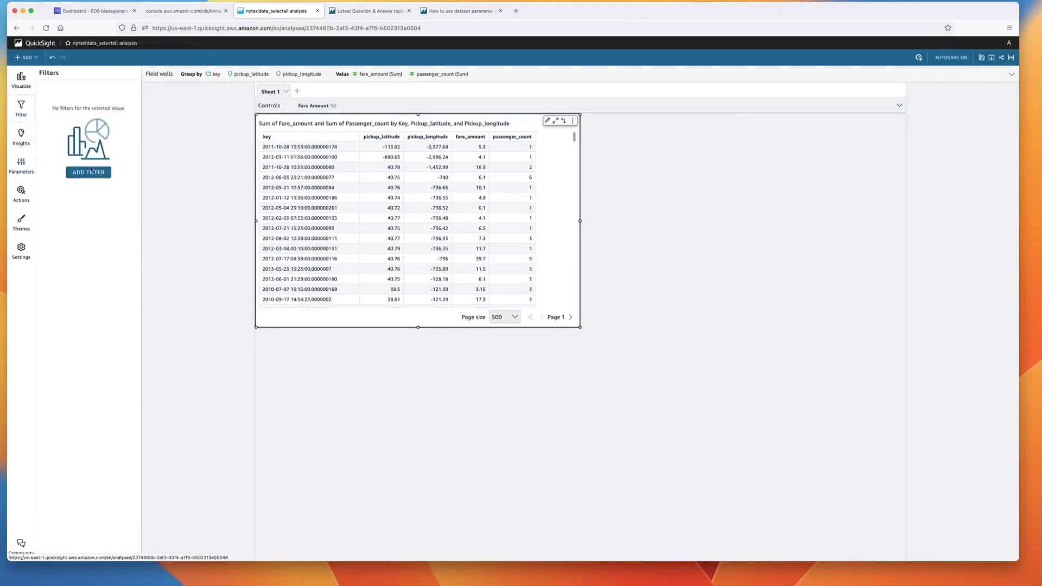
click(92, 171)
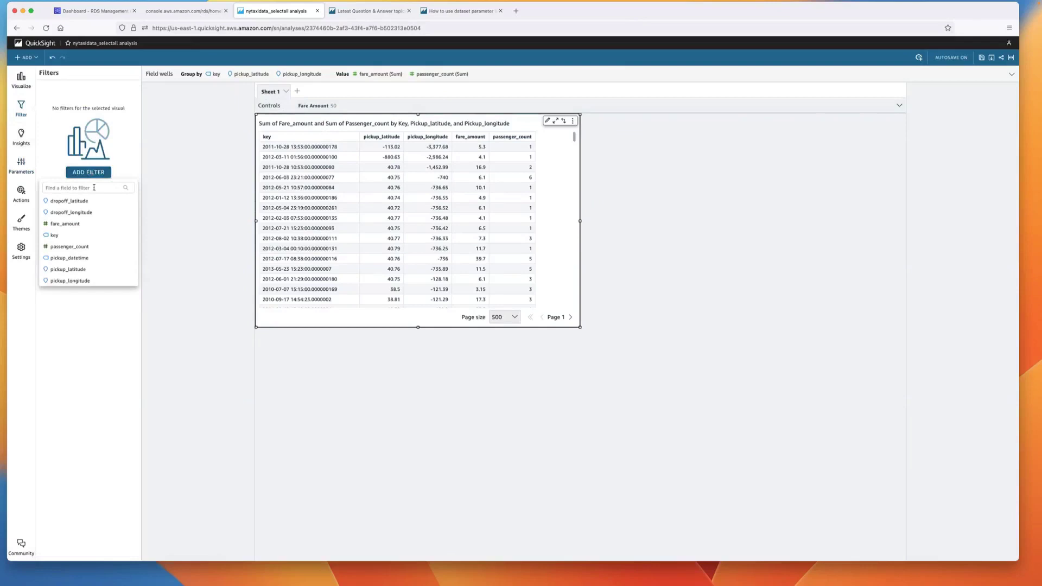
click(76, 224)
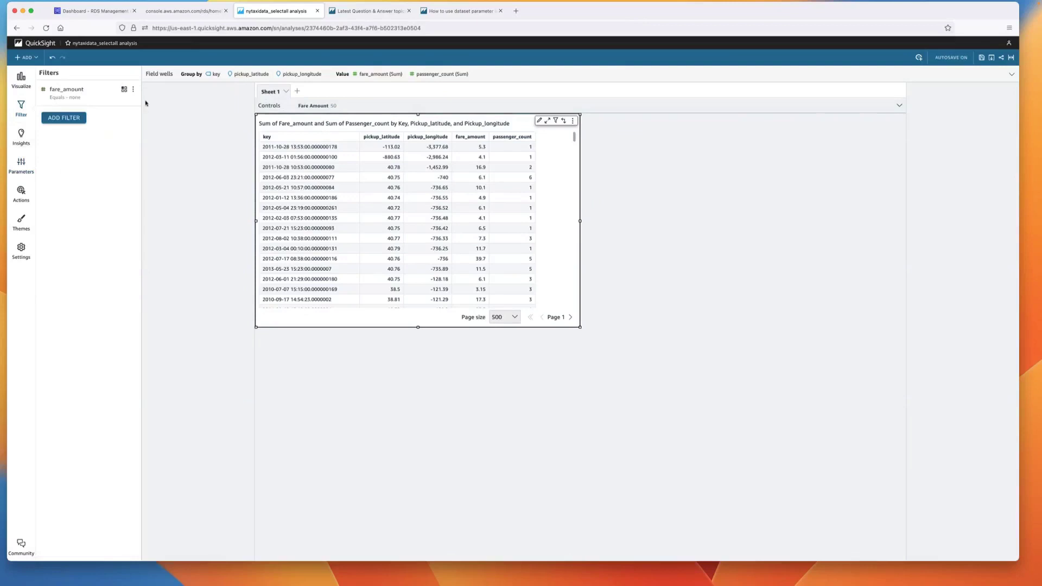
- Edit the fare_amount filter so its sum equals the pAfareamount parameter, and apply it
click(133, 89)
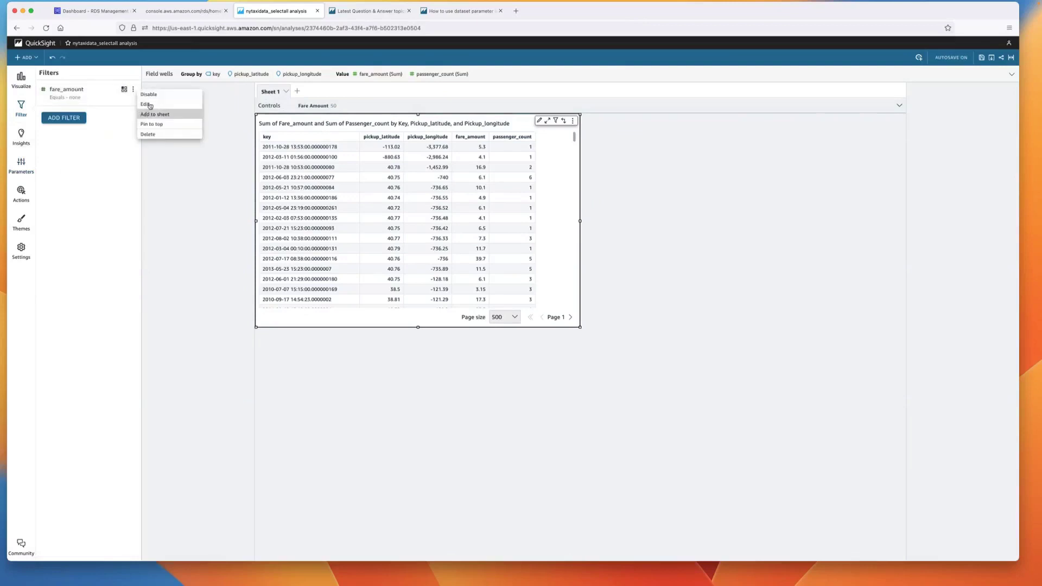
click(145, 104)
click(52, 182)
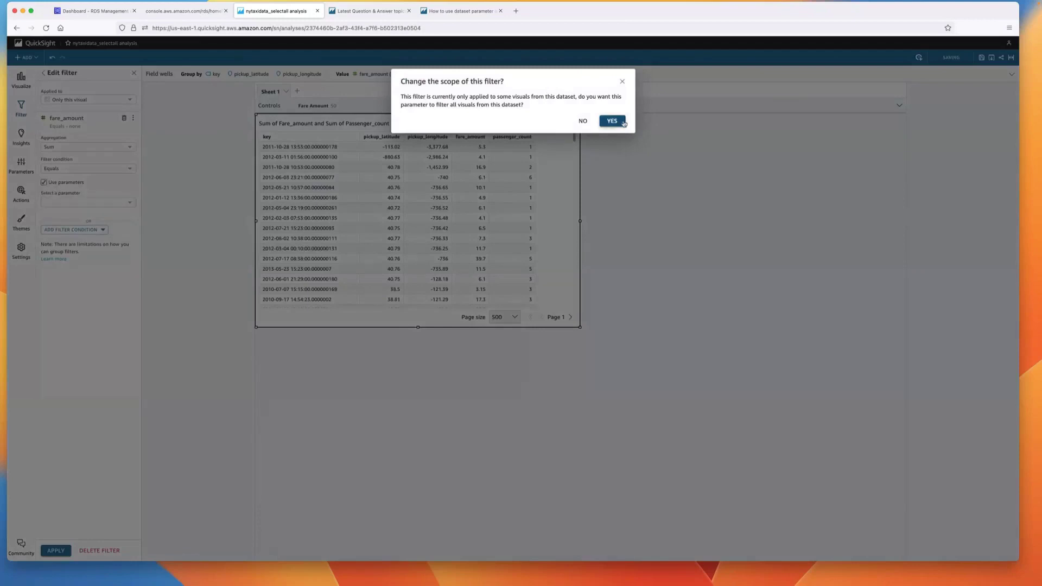
click(612, 120)
click(104, 203)
click(76, 212)
click(60, 552)
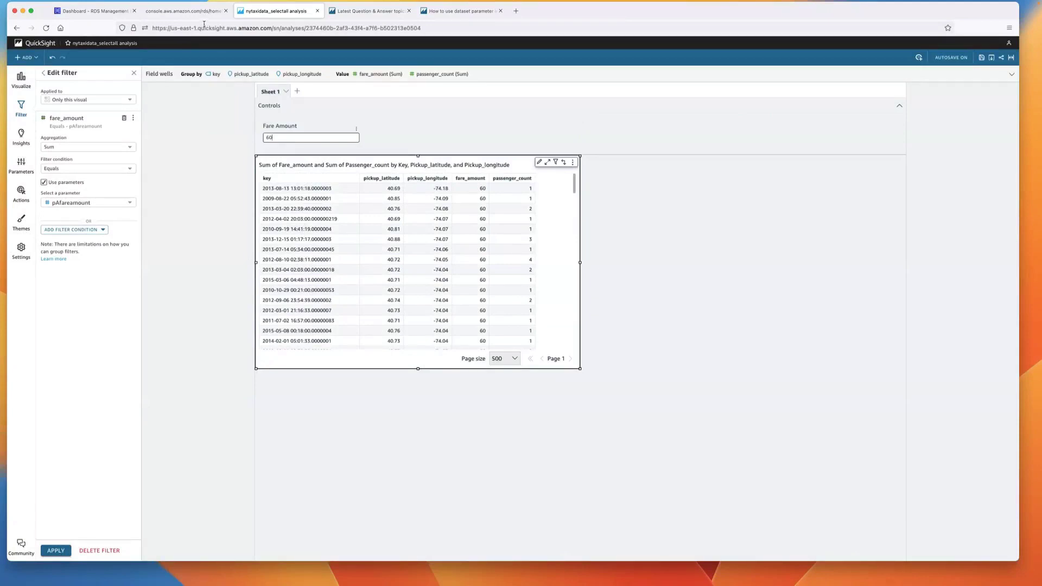
- Set the Fare Amount control above the table to 70
double_click(281, 134)
text(70)
key(Return)
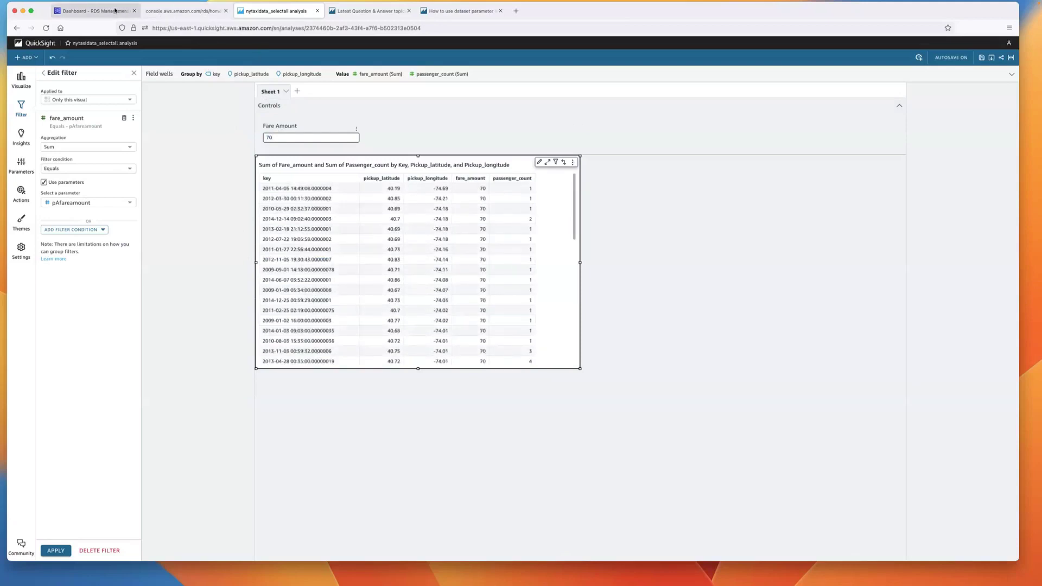
- Load the us-east-1 RDS console address in its browser tab, and switch to the already open RDS dashboard
click(167, 11)
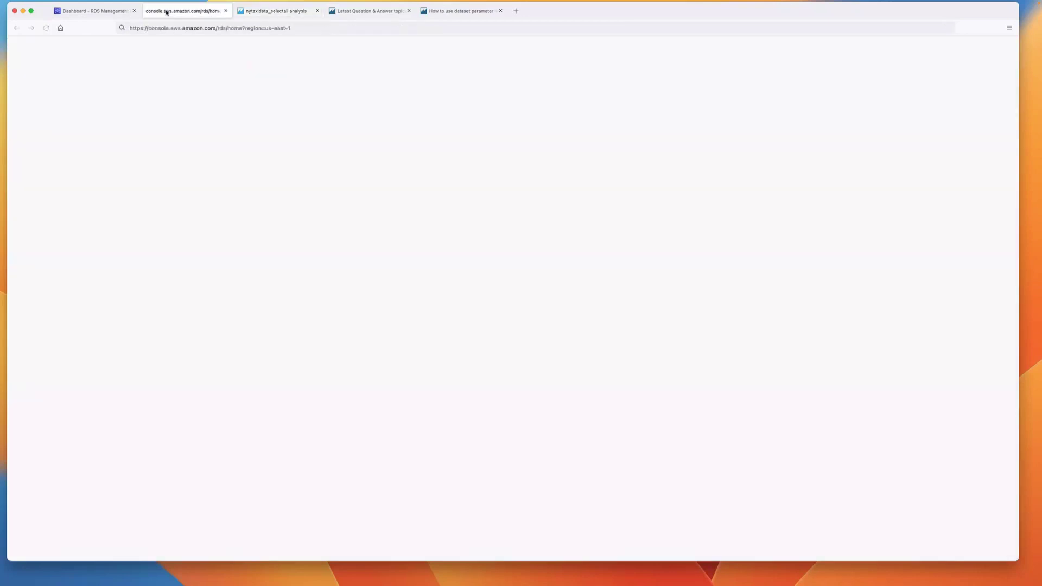
click(306, 26)
key(Return)
click(90, 12)
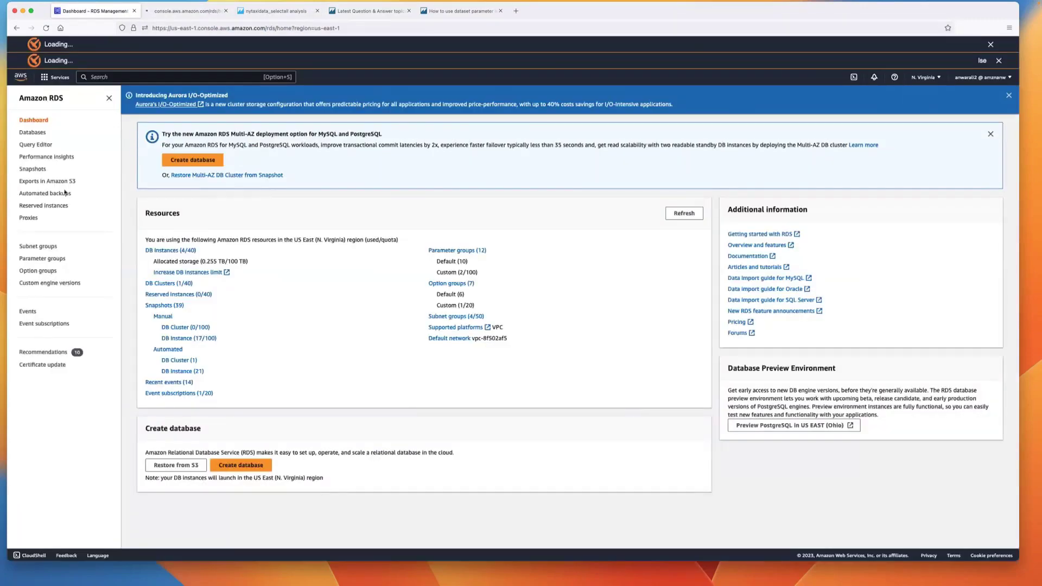
- Open Performance Insights for the database-qs instance and set its relative time range to Last 5 minutes
click(44, 157)
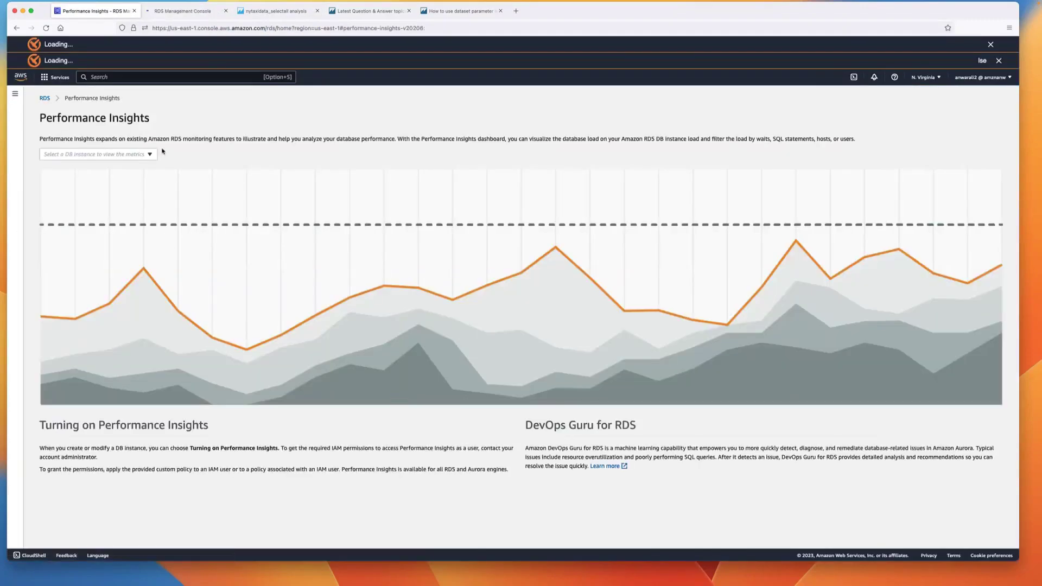
click(131, 154)
click(116, 204)
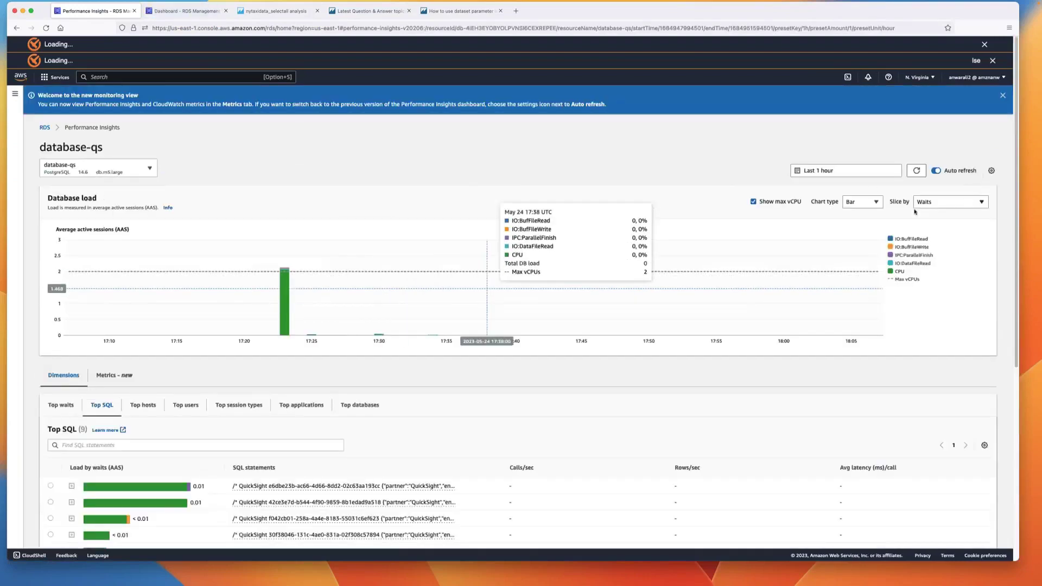
click(798, 174)
click(817, 218)
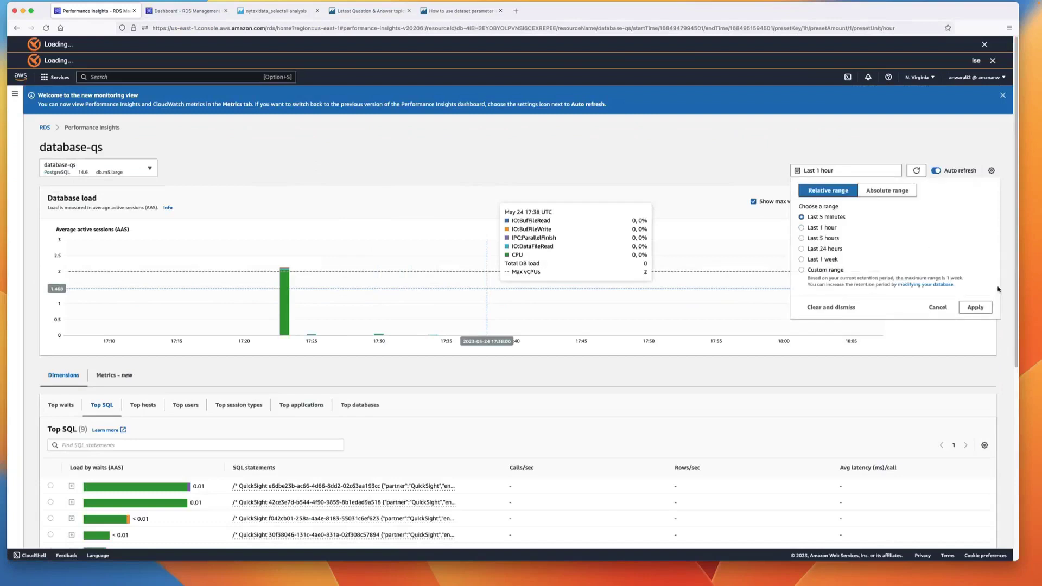
click(974, 309)
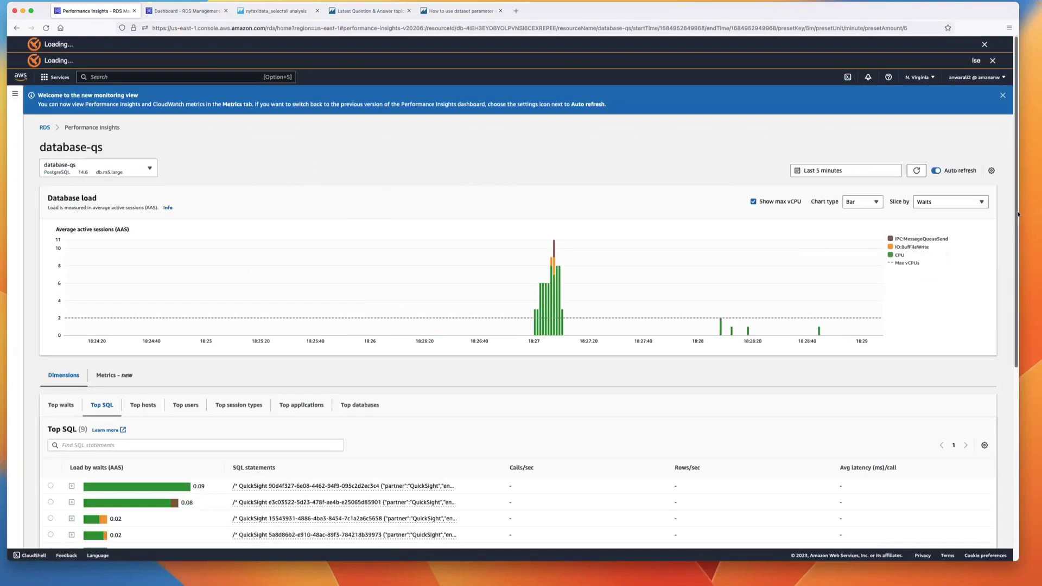
- Narrow the database load chart to its most recent load spike and display the SQL text of the QuickSight statement's child entry
scroll(1018, 215, down, 3)
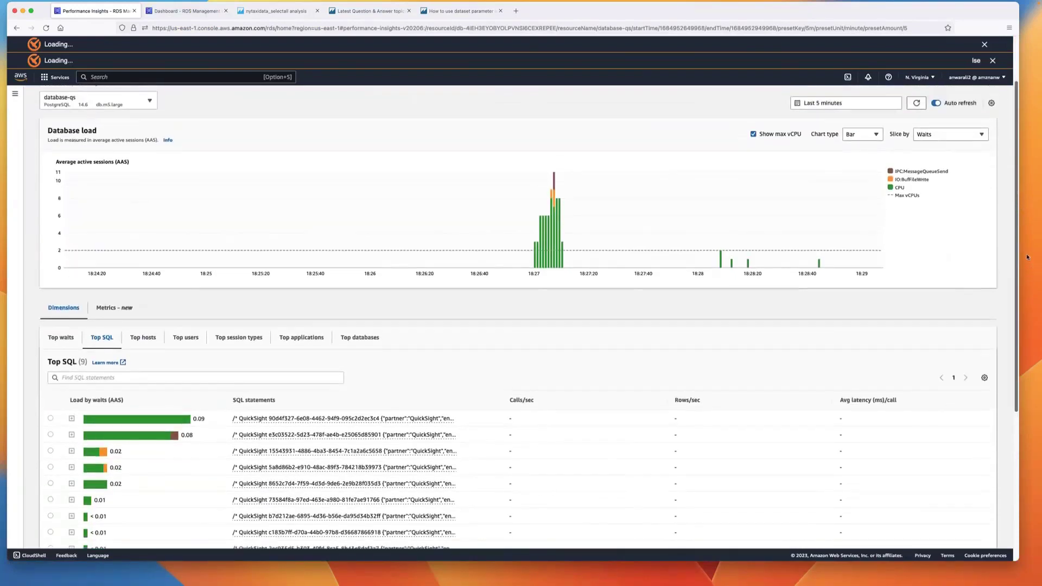
drag(802, 256, 832, 260)
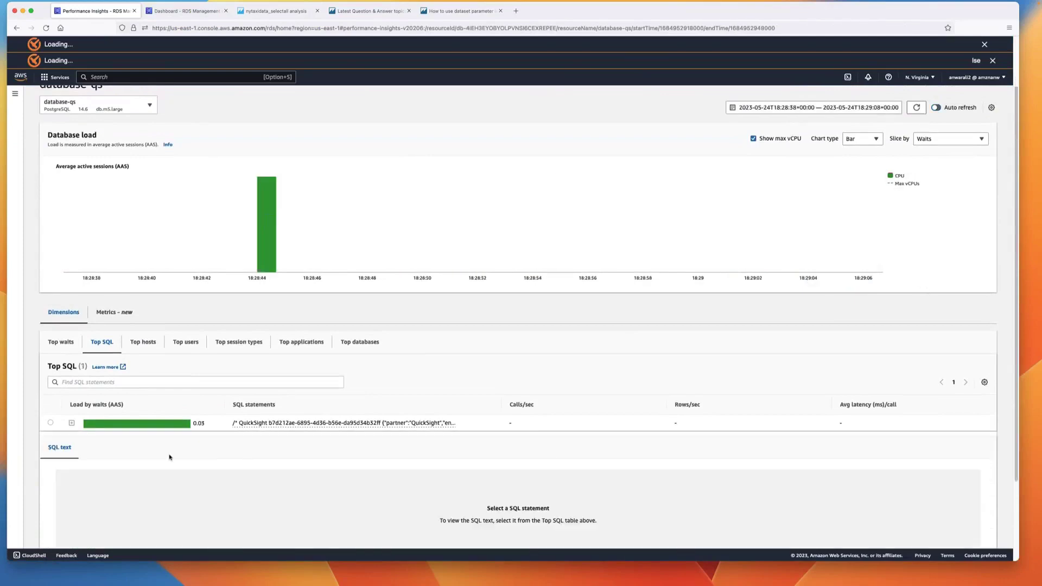
click(50, 424)
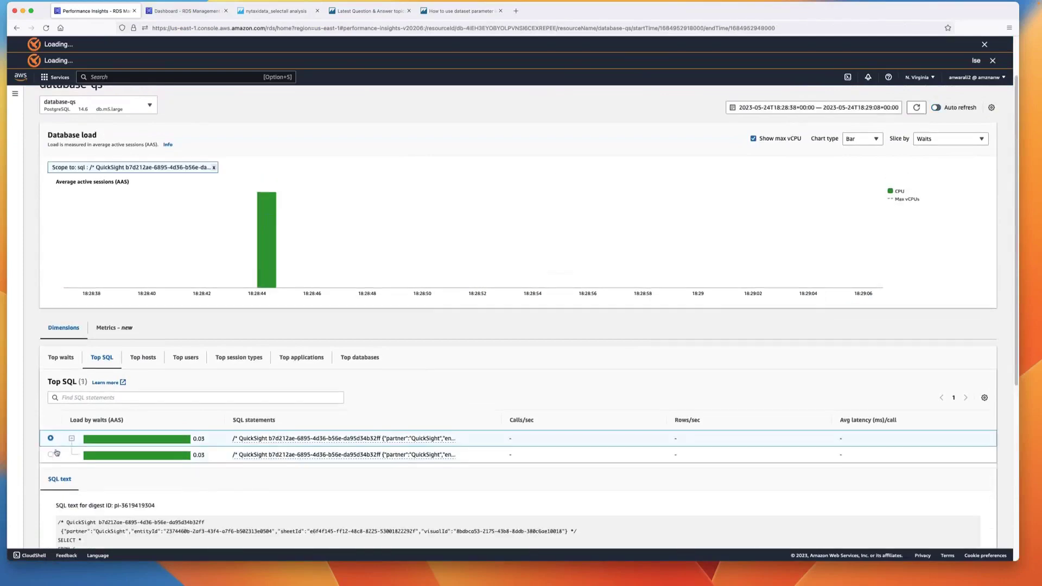
click(51, 454)
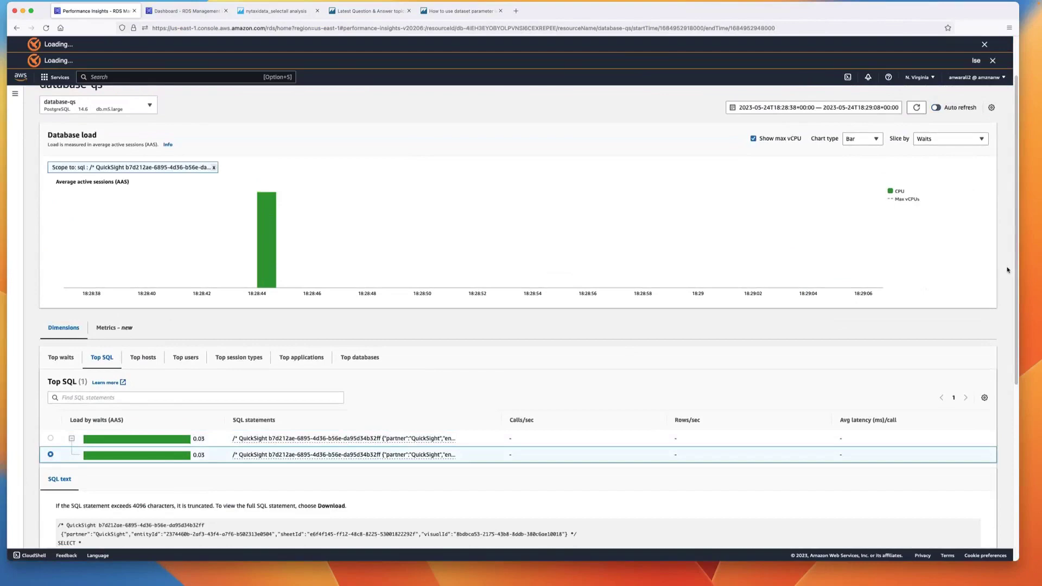
scroll(1016, 269, down, 3)
scroll(518, 313, down, 1)
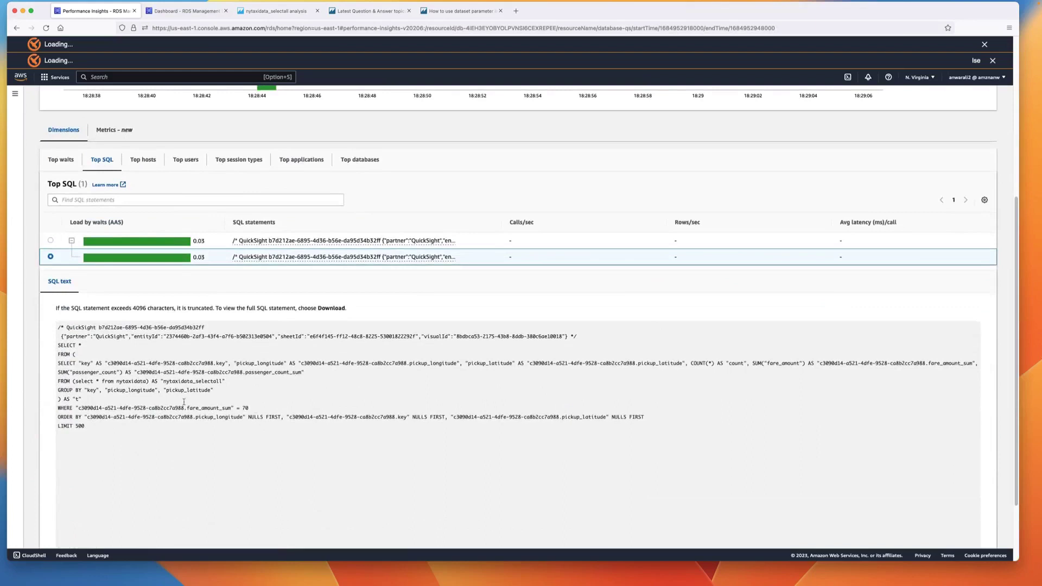
- Highlight the select * from nytaxidata subquery and the WHERE clause on fare_amount_sum in the SQL text
drag(72, 381, 155, 382)
drag(249, 408, 177, 413)
drag(81, 381, 143, 381)
drag(249, 408, 227, 404)
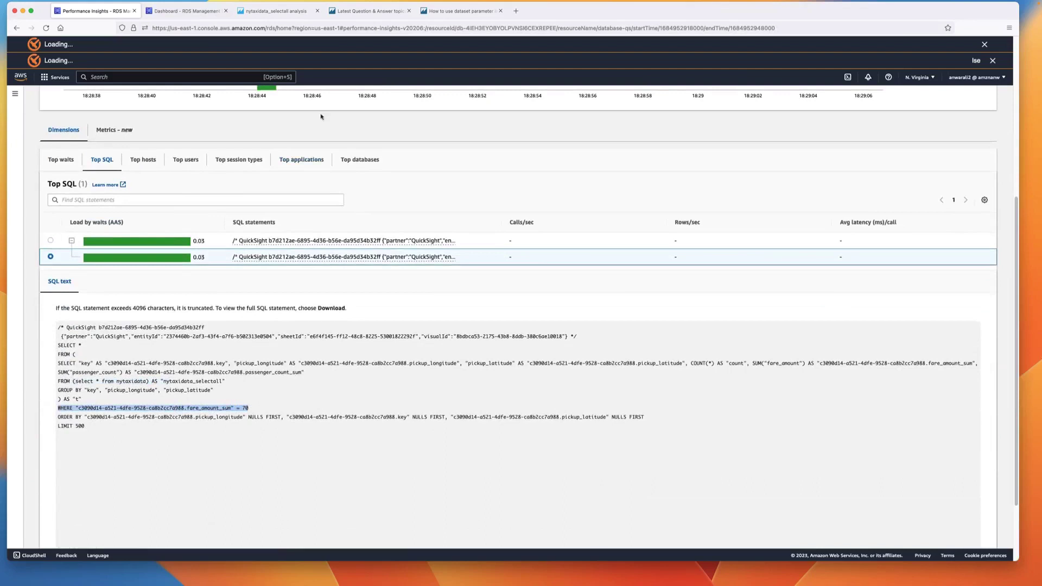
- Switch back to QuickSight and start a new custom SQL dataset from the existing QLSnytaxidata data source
click(270, 15)
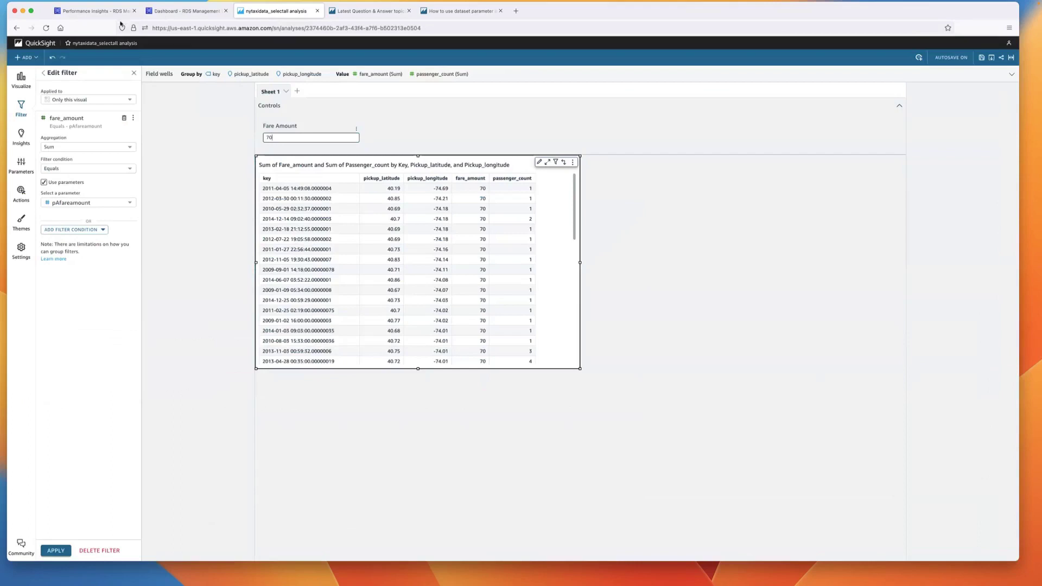
click(46, 44)
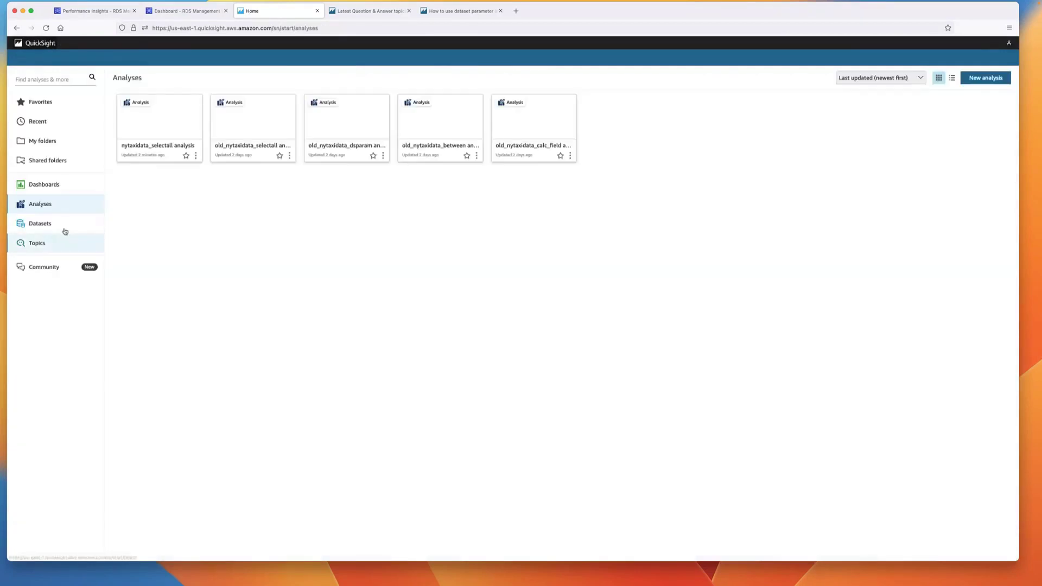
click(63, 225)
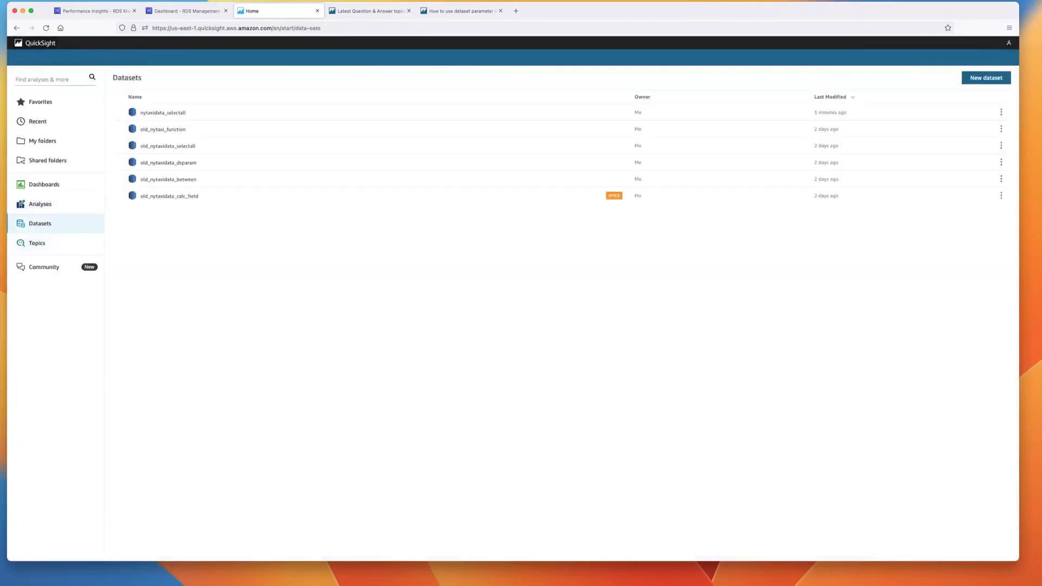
click(998, 79)
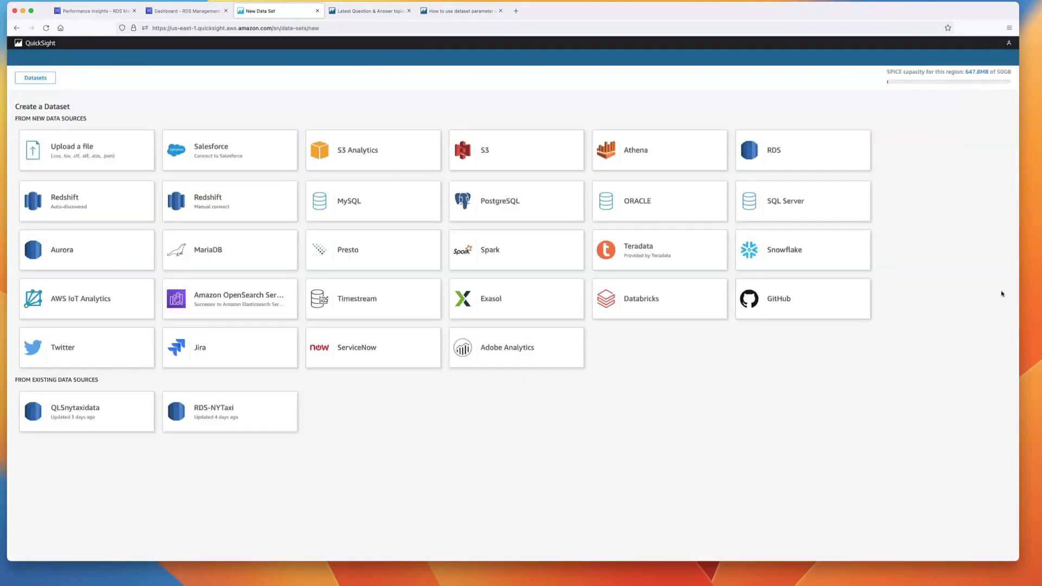
click(81, 417)
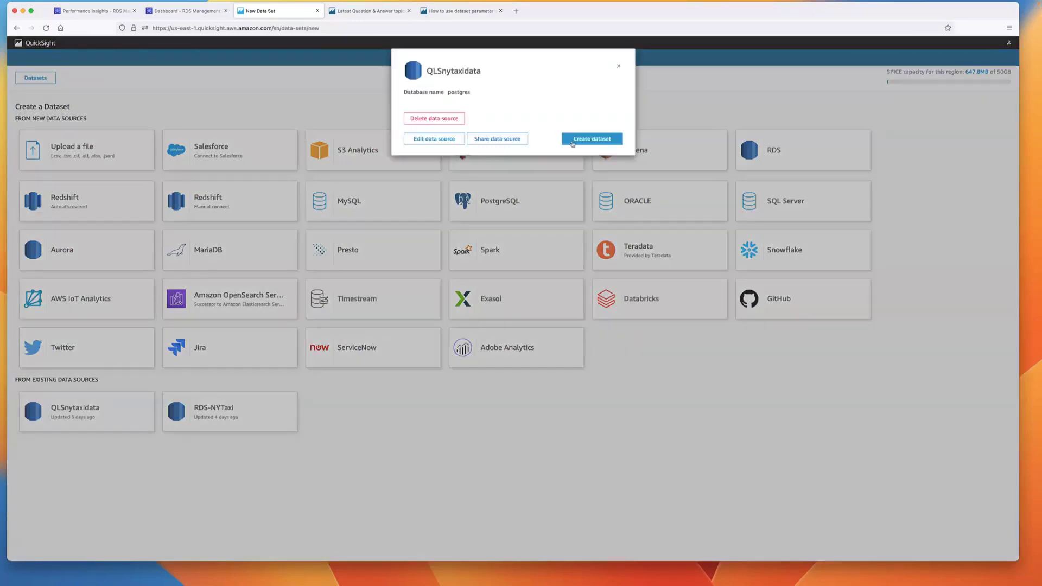
click(573, 142)
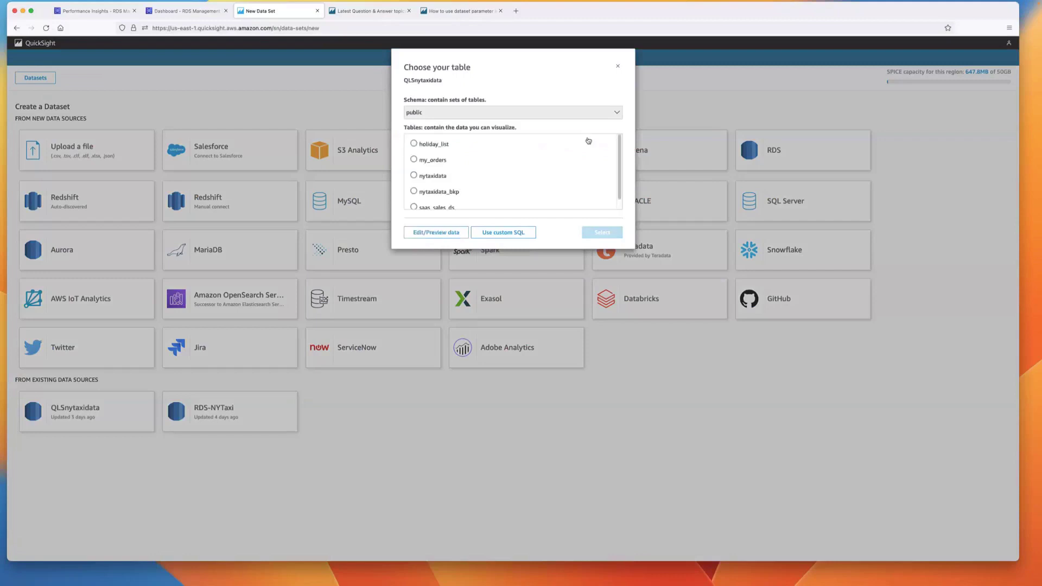
click(521, 235)
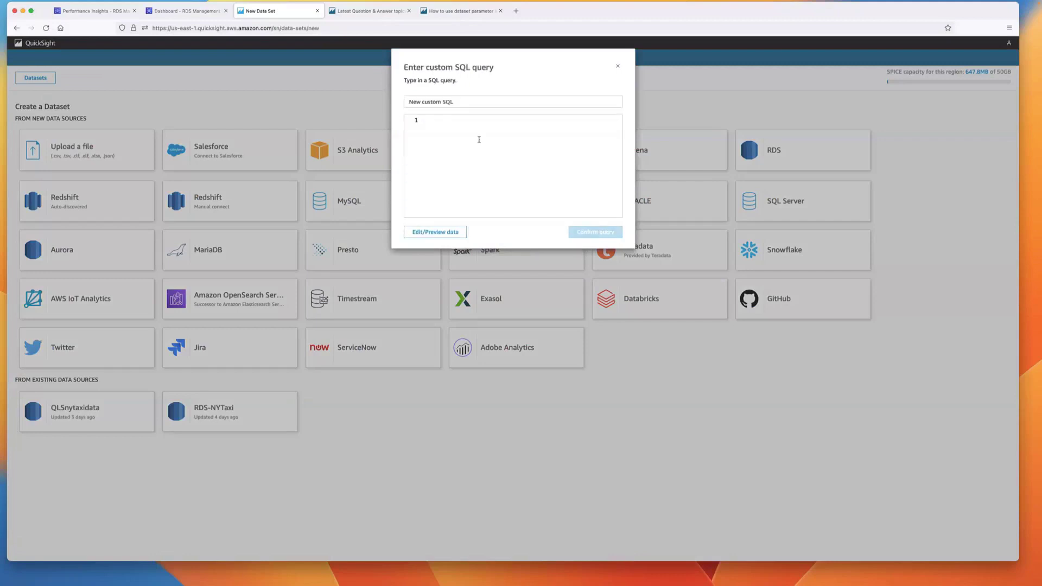
- Name the custom SQL nytaxidata_dsparam, enter the query select * from nytaxidata, and apply it in the data preparation editor
drag(465, 101, 342, 99)
text(nyta)
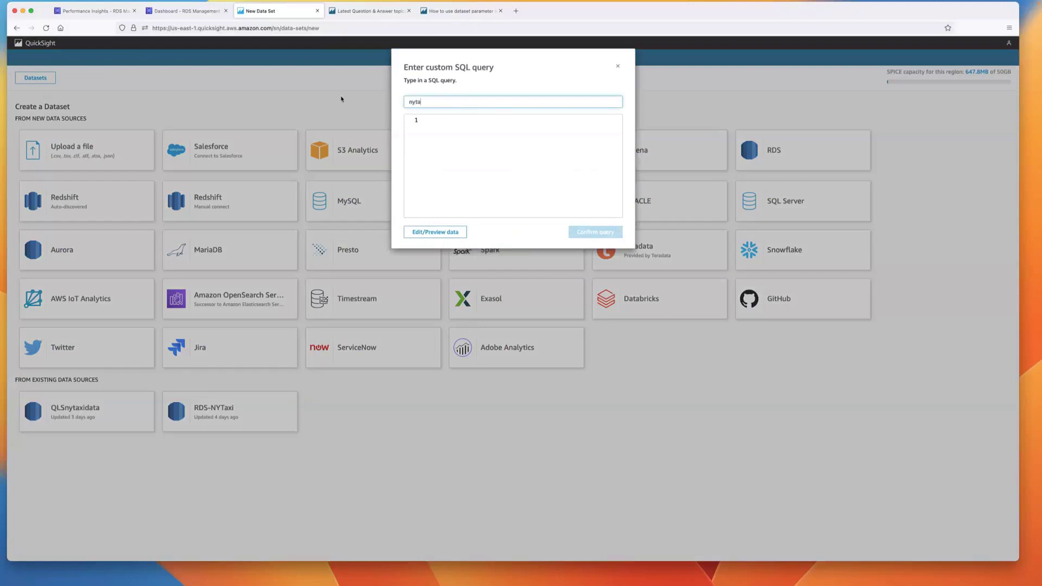
text(xidata_dsparam)
click(438, 129)
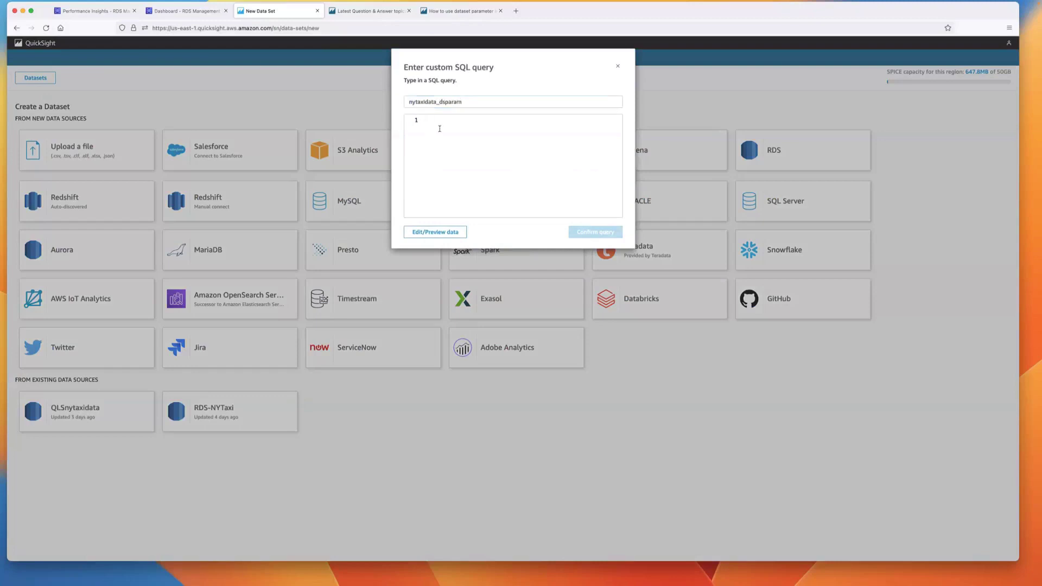
text(select * )
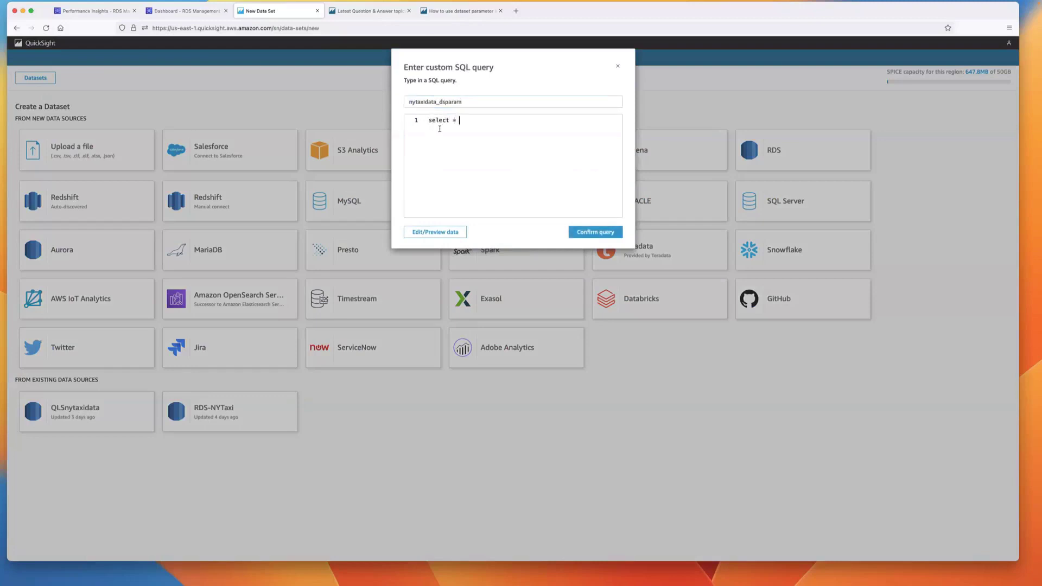
text(from nytaxidata)
click(440, 233)
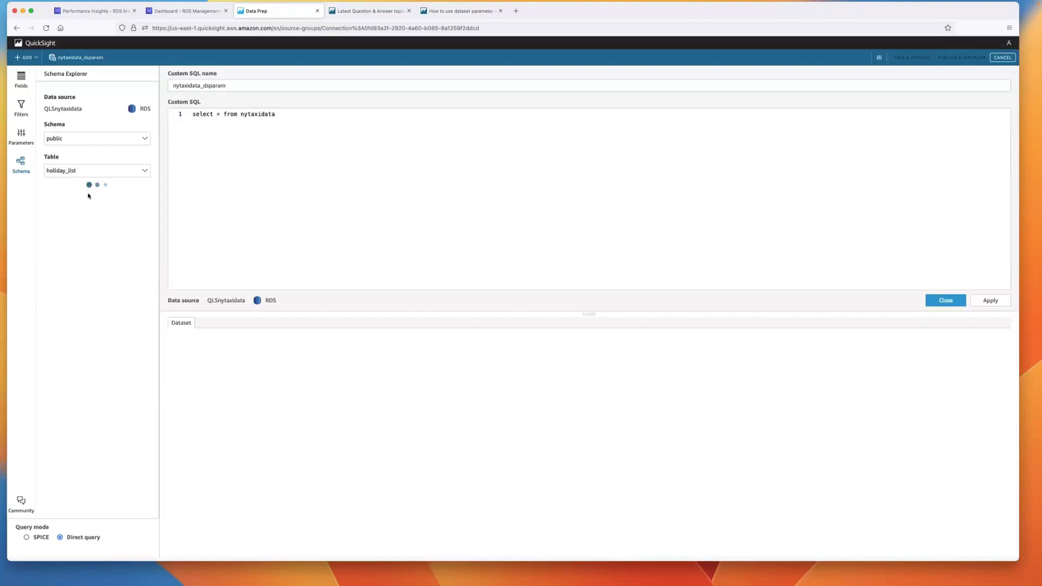
click(989, 301)
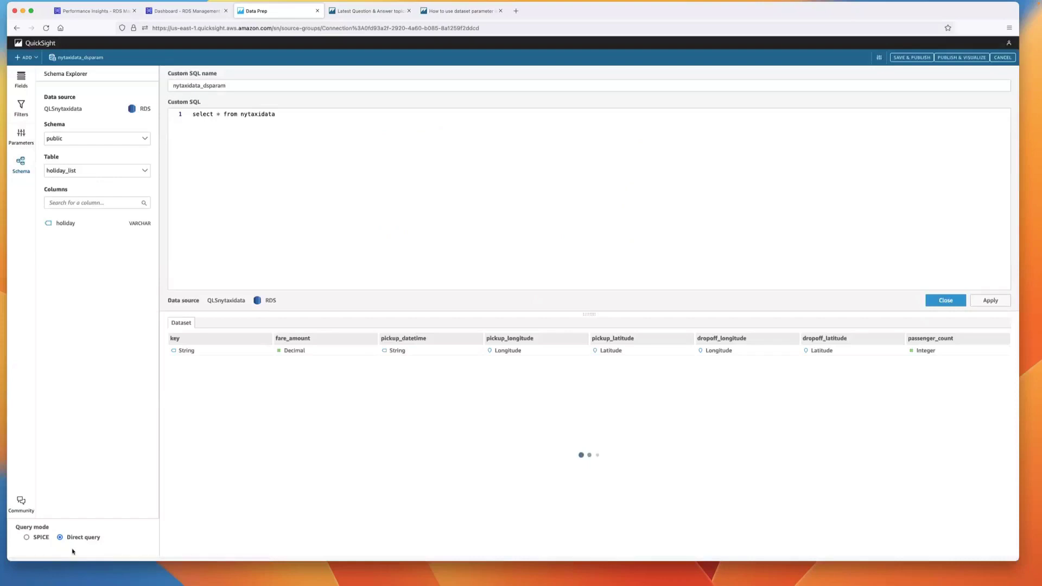
- Create a single-value Integer dataset parameter named pDSfareamount with a static default value of 0
click(22, 137)
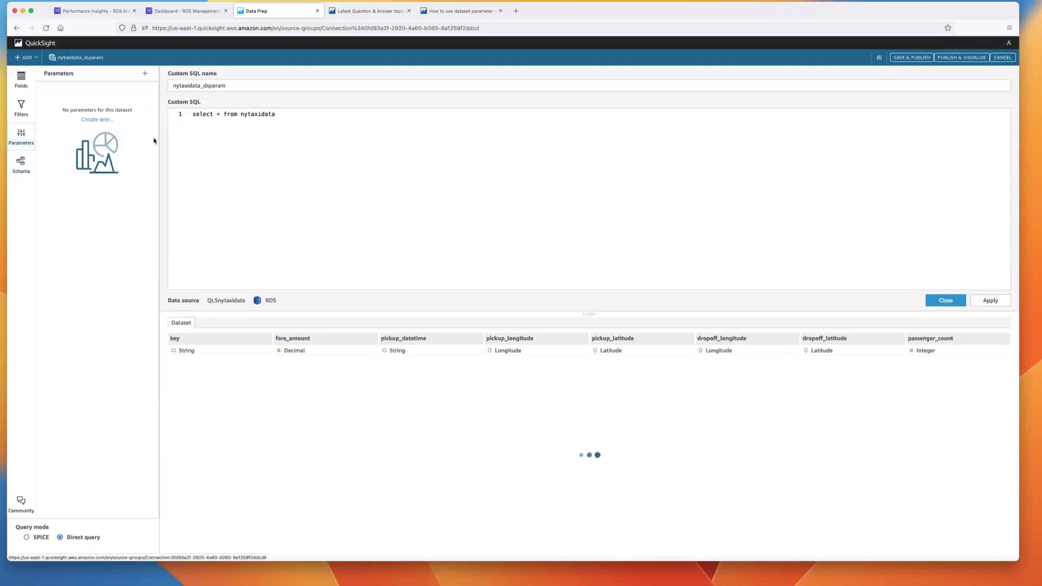
click(145, 74)
click(420, 112)
text(pDS)
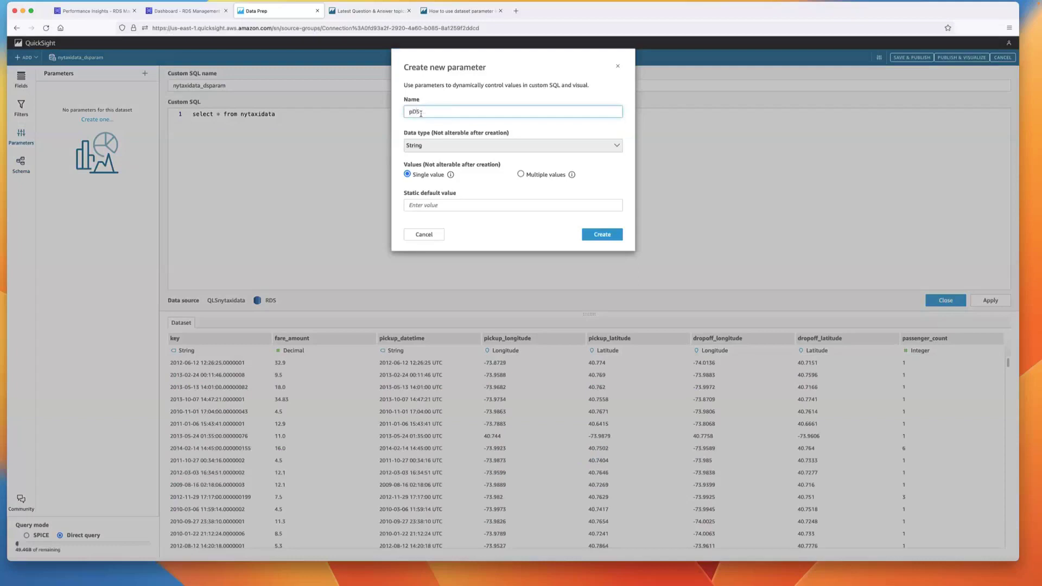
text(fareamount)
click(446, 147)
click(444, 169)
click(441, 205)
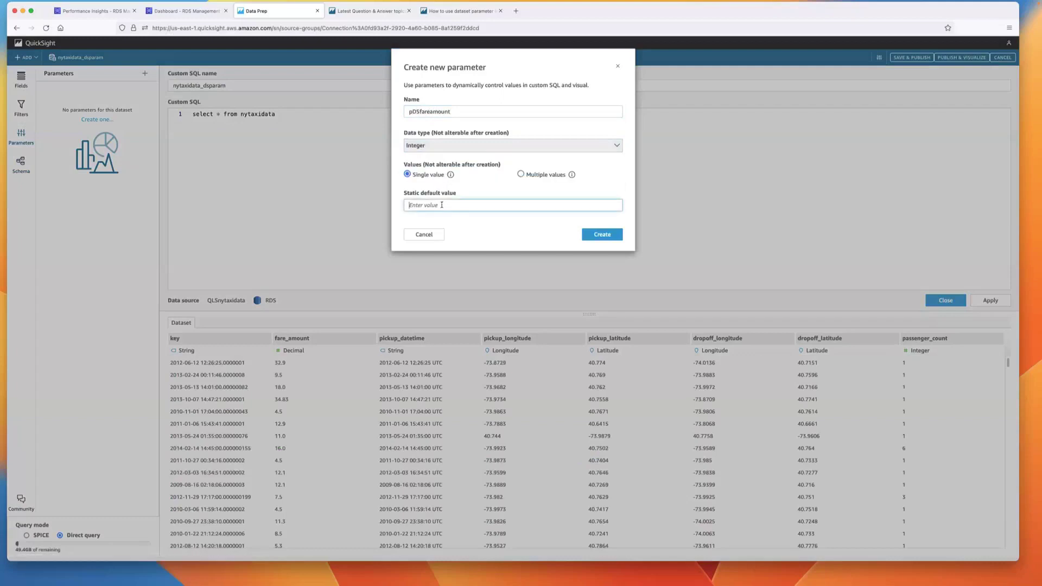
text(0)
click(602, 234)
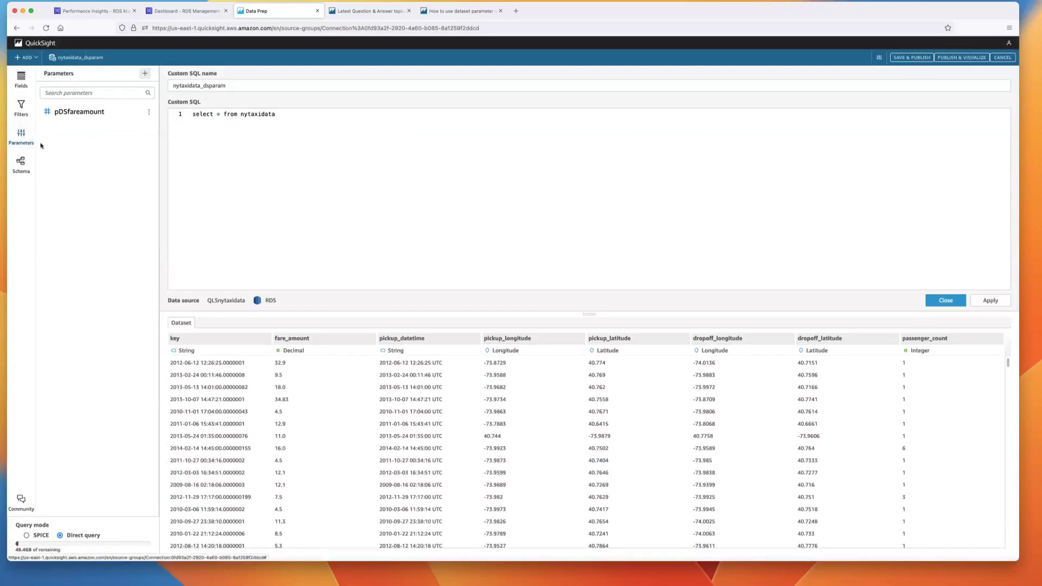
- Extend the custom SQL with where fare_amount=<<$pDSfareamount>>, apply it, and highlight the parameter placeholder
click(311, 116)
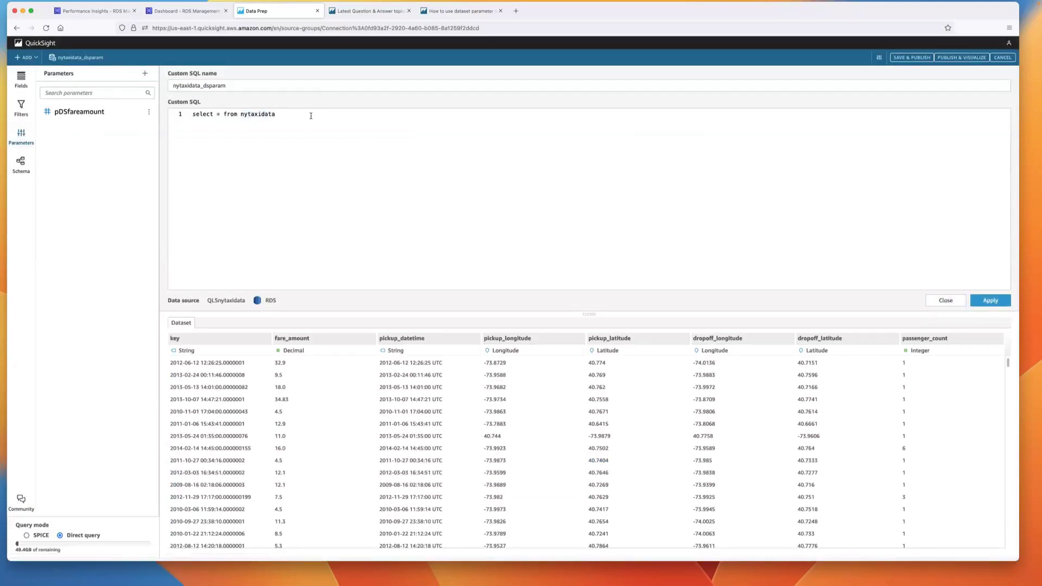
text(where fare_amount=)
text(pDSfareamount>>)
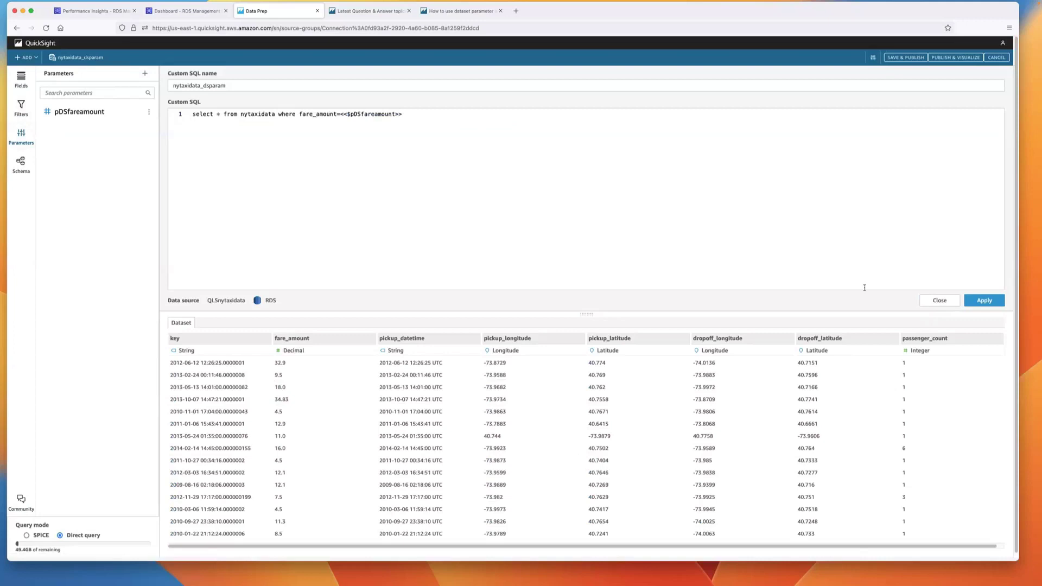
click(986, 300)
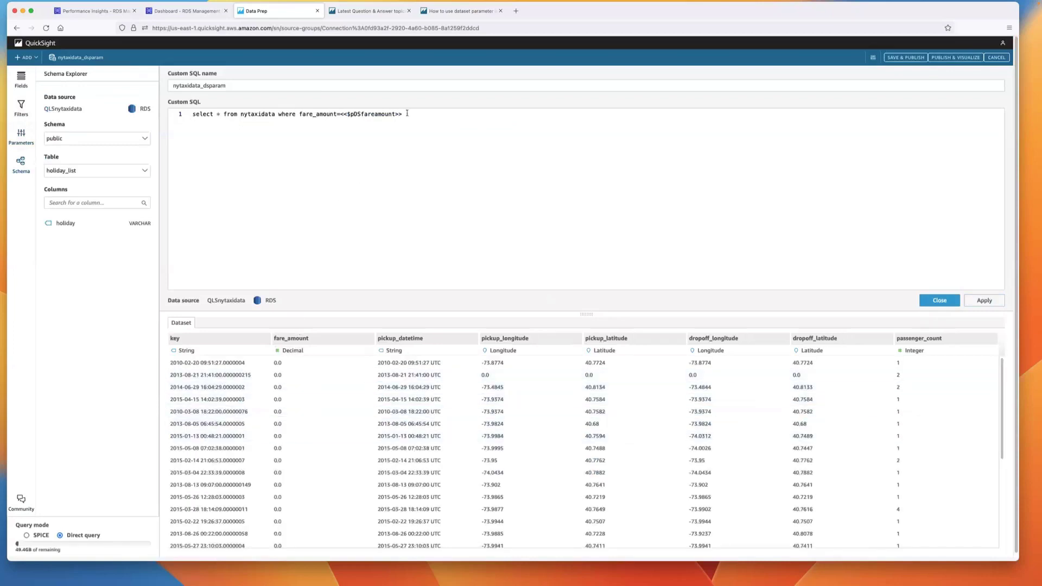
drag(402, 114, 340, 115)
- Publish and visualize the dataset in a new analysis, and change the empty visual to a table
click(945, 58)
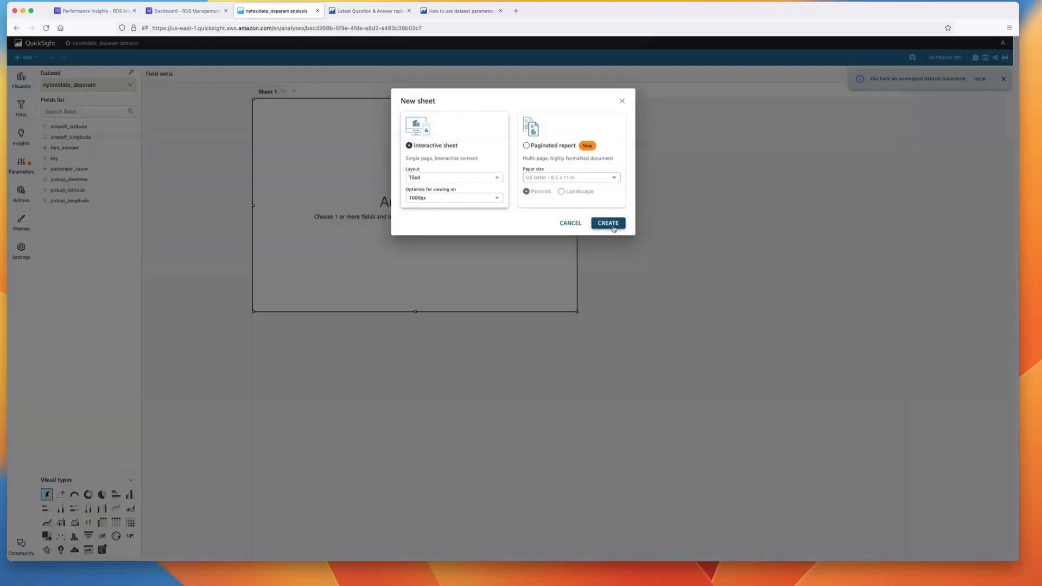
click(623, 101)
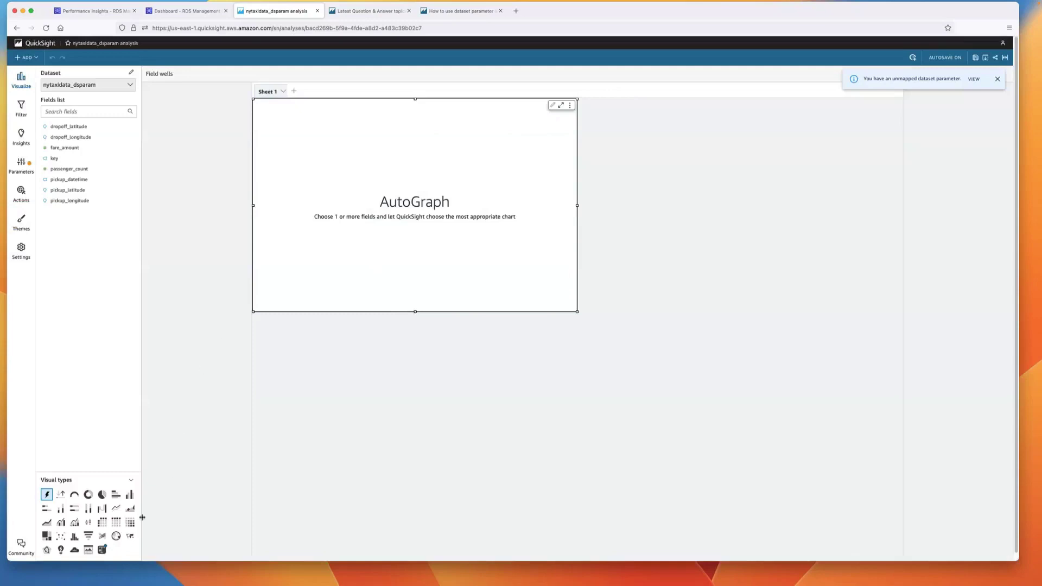
click(116, 523)
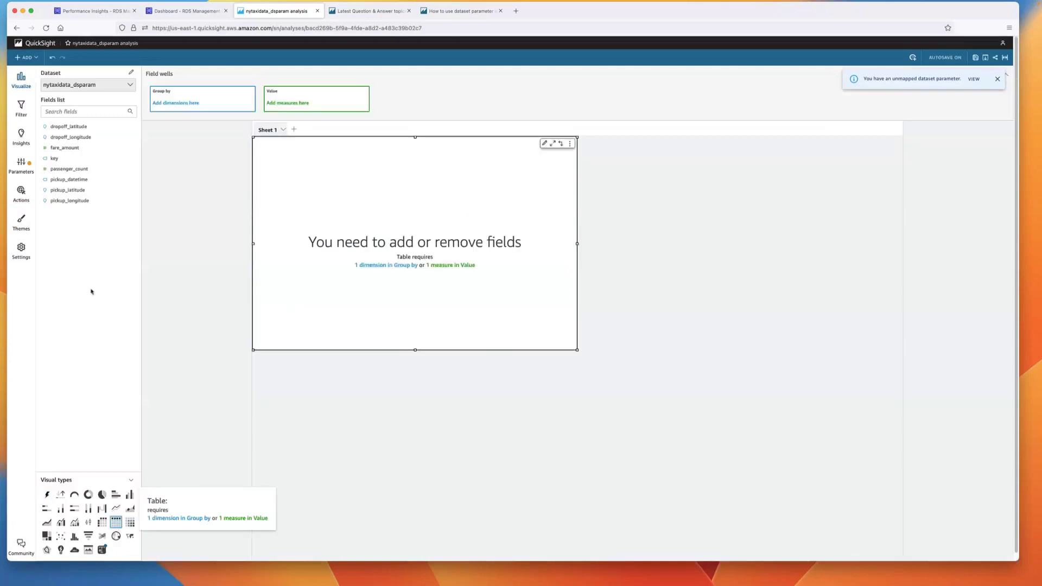
- Add fare_amount, key, passenger_count, pickup_datetime, pickup_latitude and pickup_longitude to the table visual
click(65, 148)
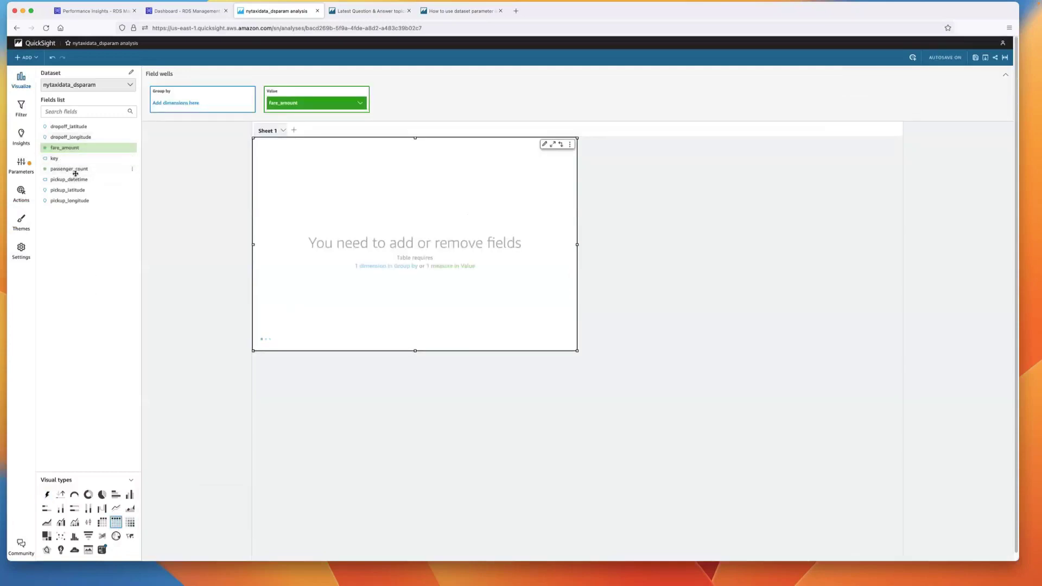
click(59, 160)
click(68, 170)
click(69, 182)
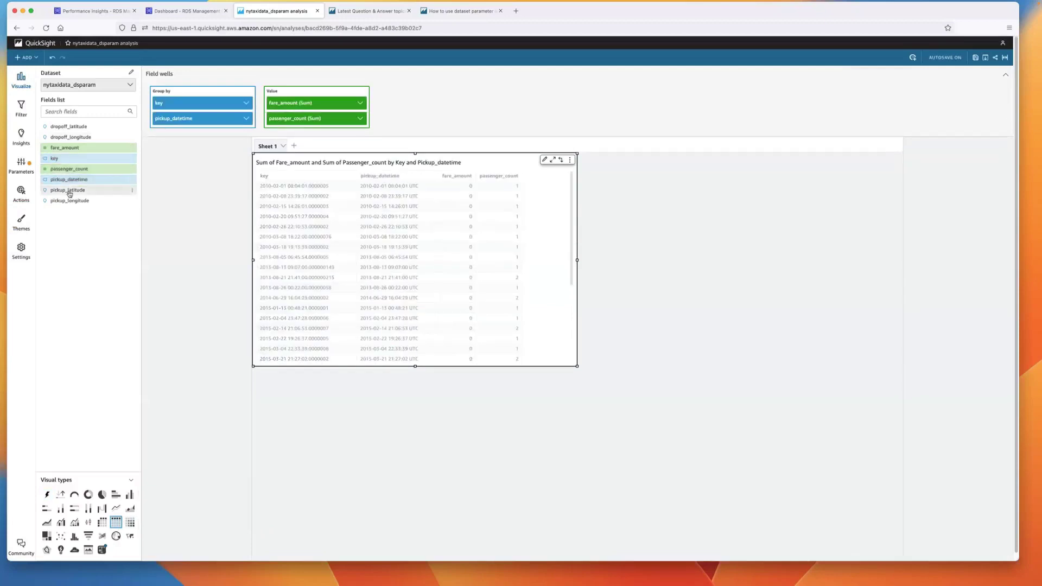
click(68, 190)
click(70, 200)
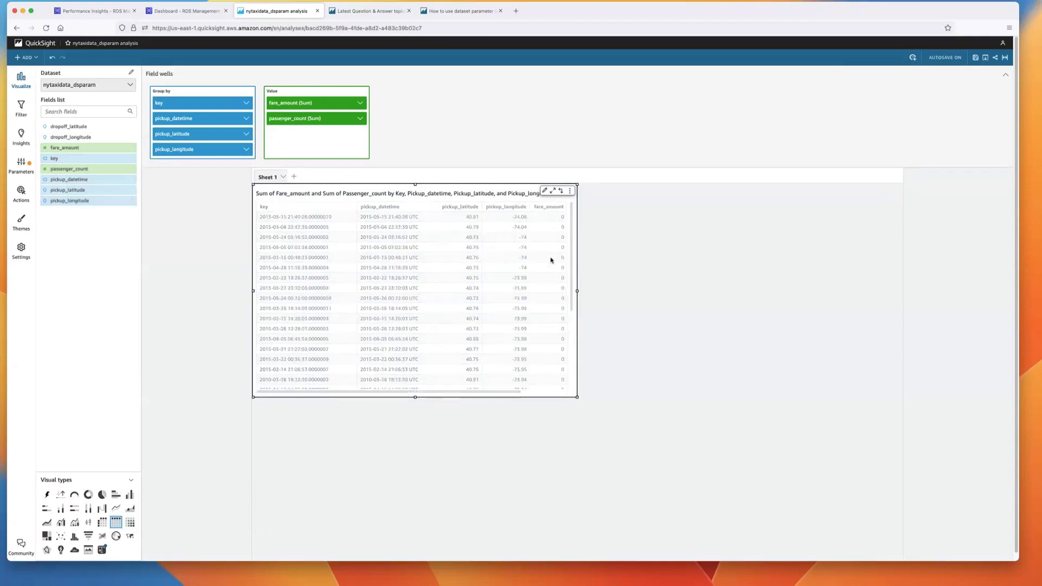
- Widen the table visual, and map dataset parameter pDSfareamount to a new analysis parameter named pAfareamount with a static default of 0
drag(577, 291, 740, 293)
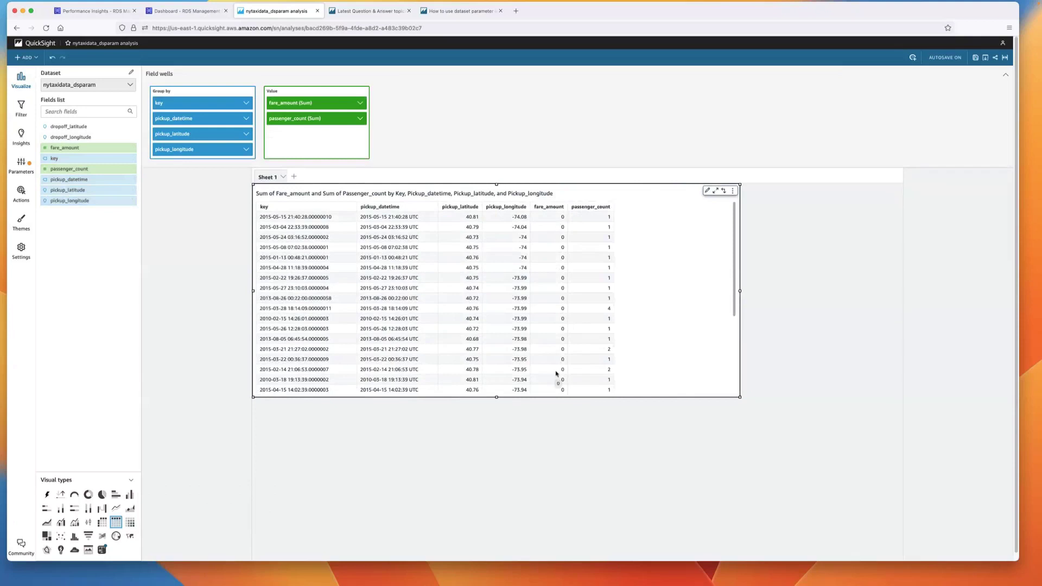
click(24, 172)
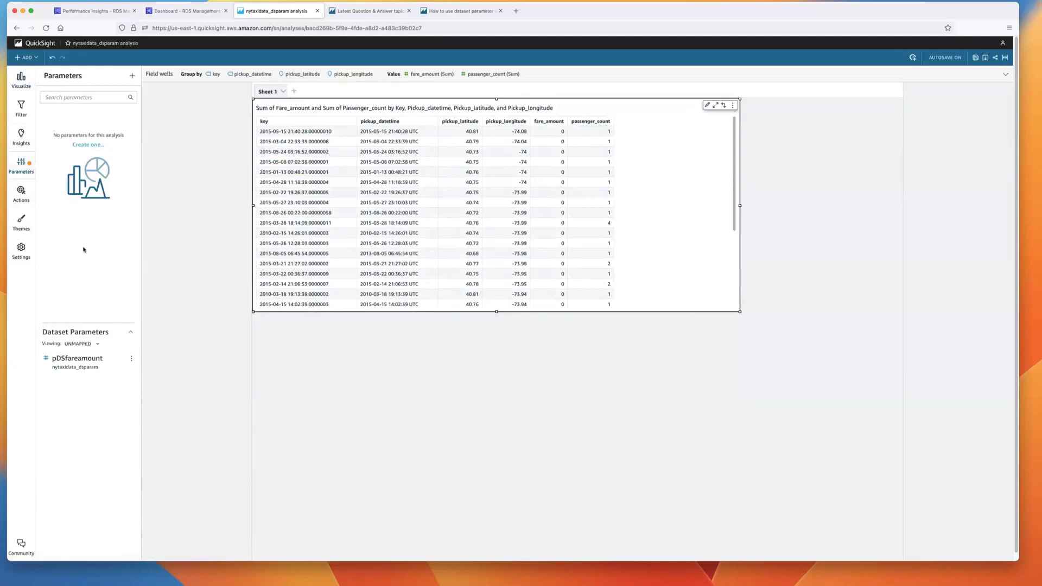
click(132, 361)
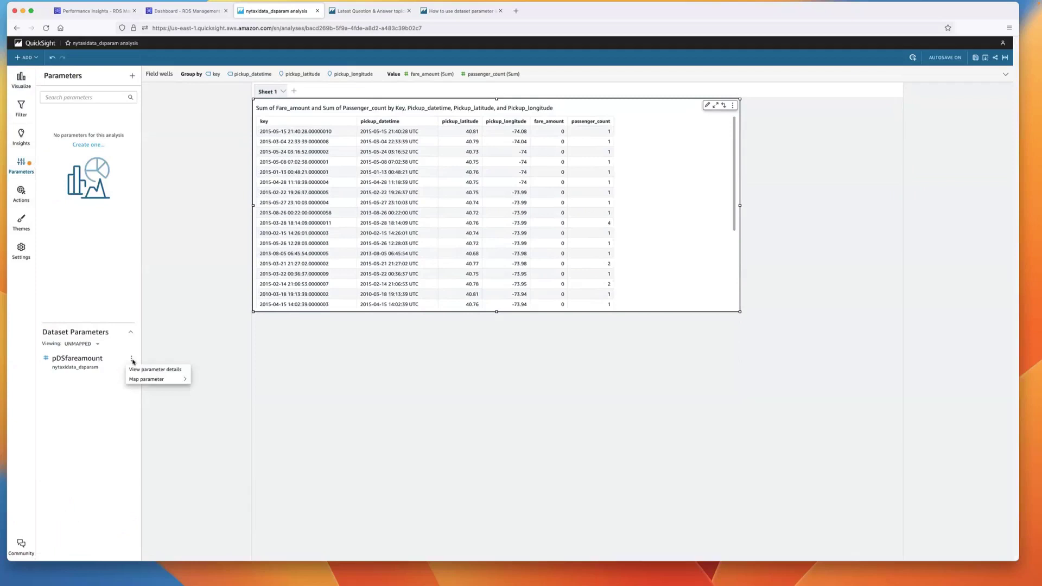
mouse_move(156, 383)
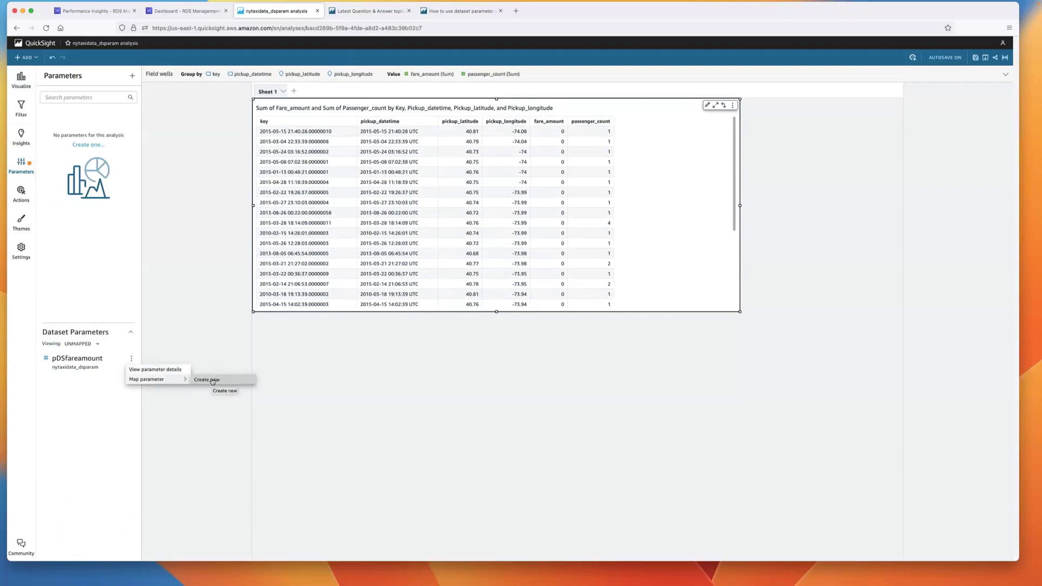
click(212, 380)
click(422, 112)
key(BackSpace)
key(BackSpace)
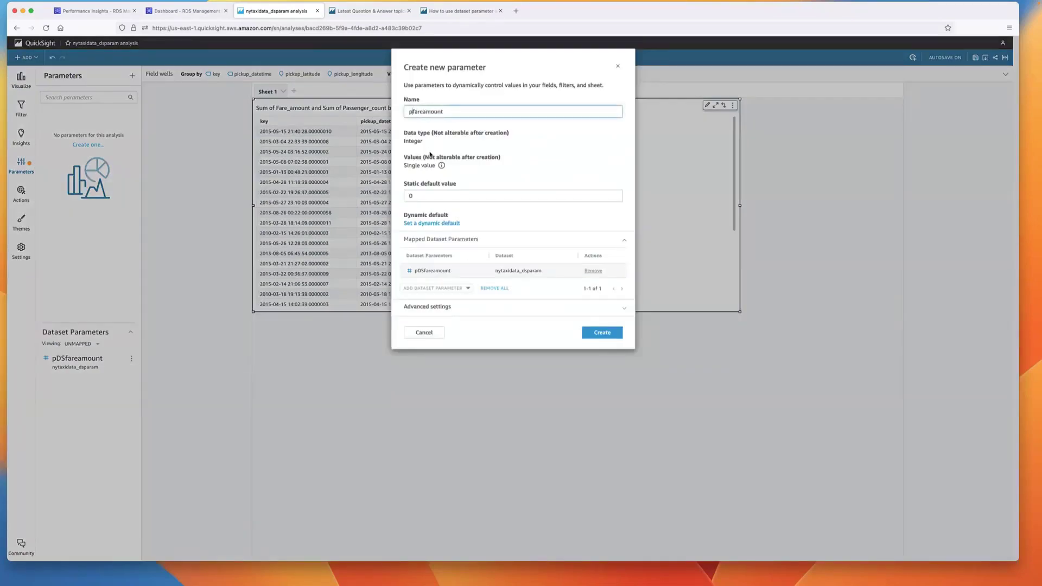
text(A)
click(595, 331)
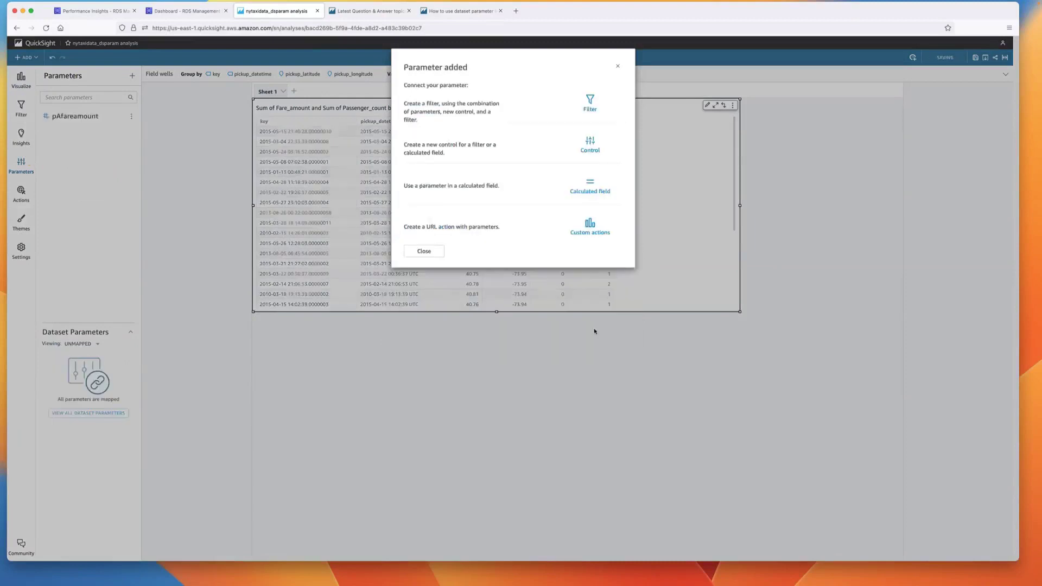
- Add a text field control named Fare Amount for the pAfareamount parameter, keeping the helper text shown
click(595, 151)
click(513, 124)
text(Fare Amount)
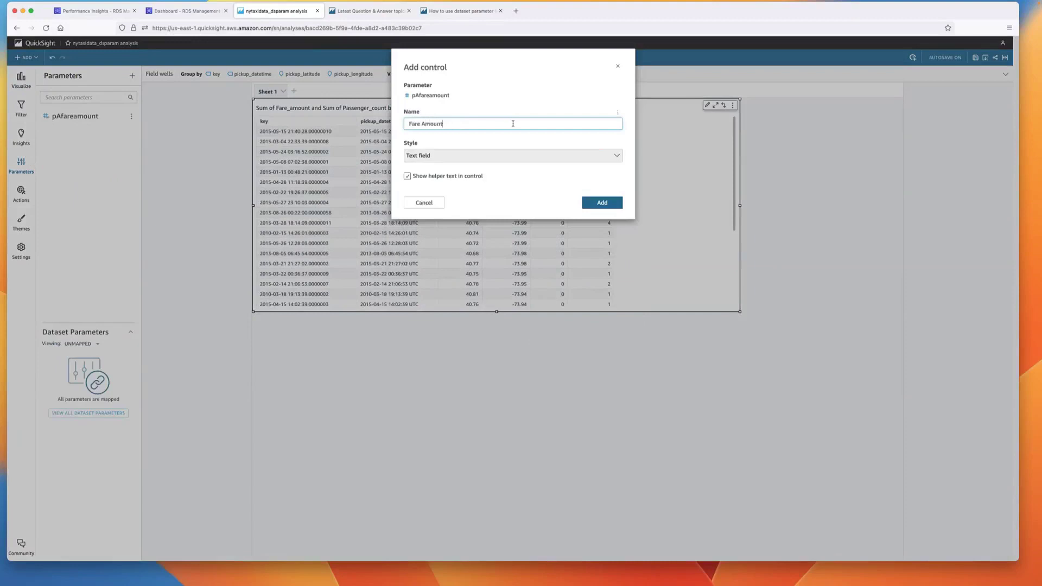
click(602, 203)
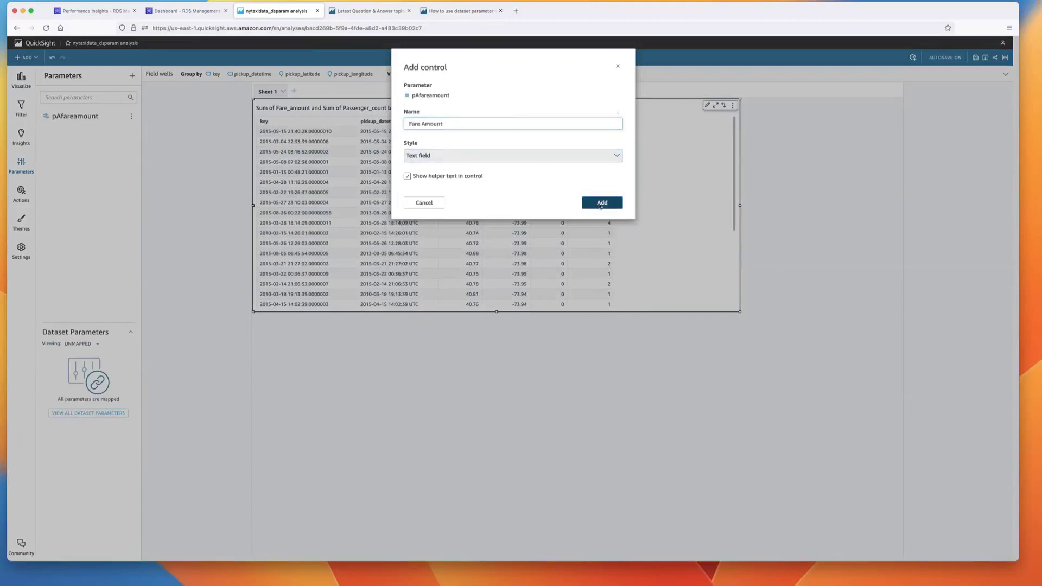
- Expand the sheet controls and filter the table by a Fare Amount of 400, followed by 500
click(350, 108)
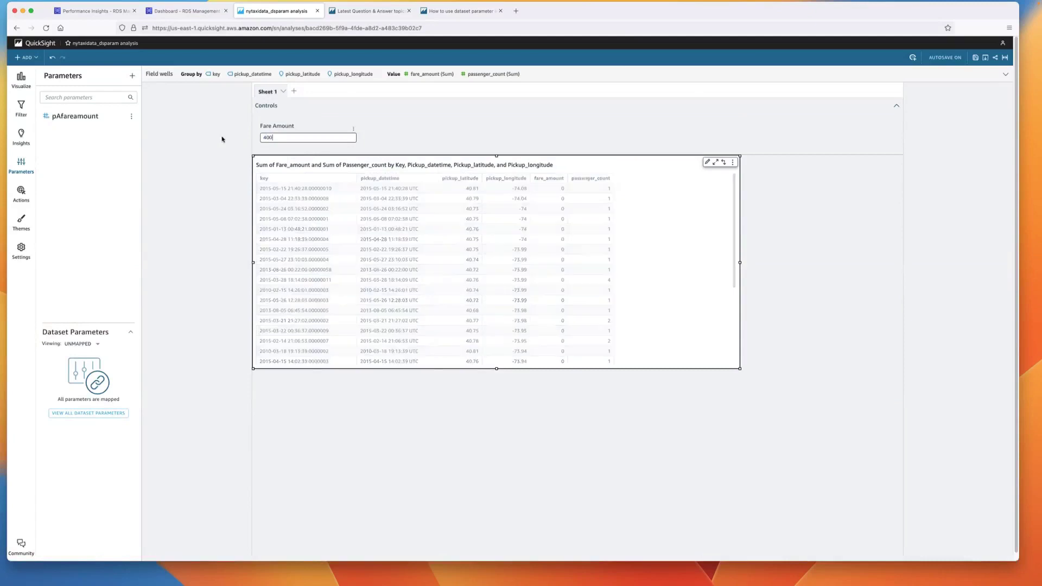
double_click(275, 137)
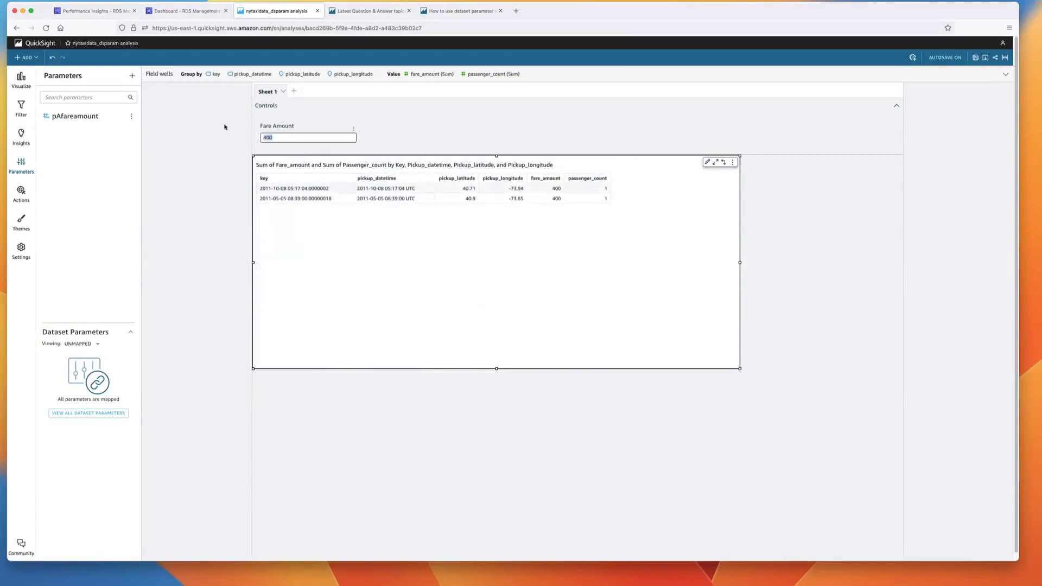
key(BackSpace)
text(500)
key(Return)
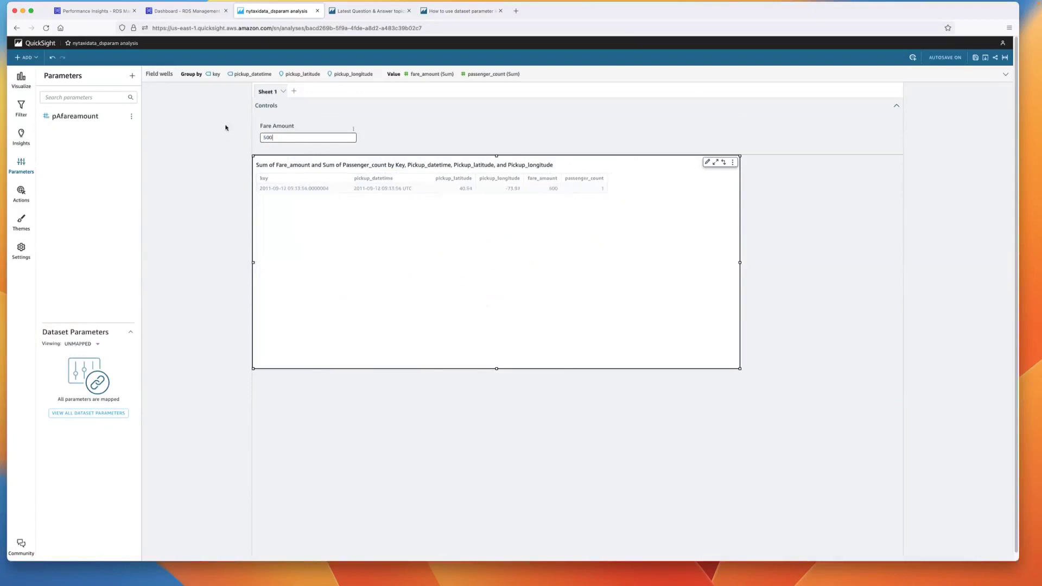
- Filter the table by a Fare Amount of 15, followed by 45
double_click(275, 137)
key(BackSpace)
text(45)
key(BackSpace)
key(BackSpace)
text(15)
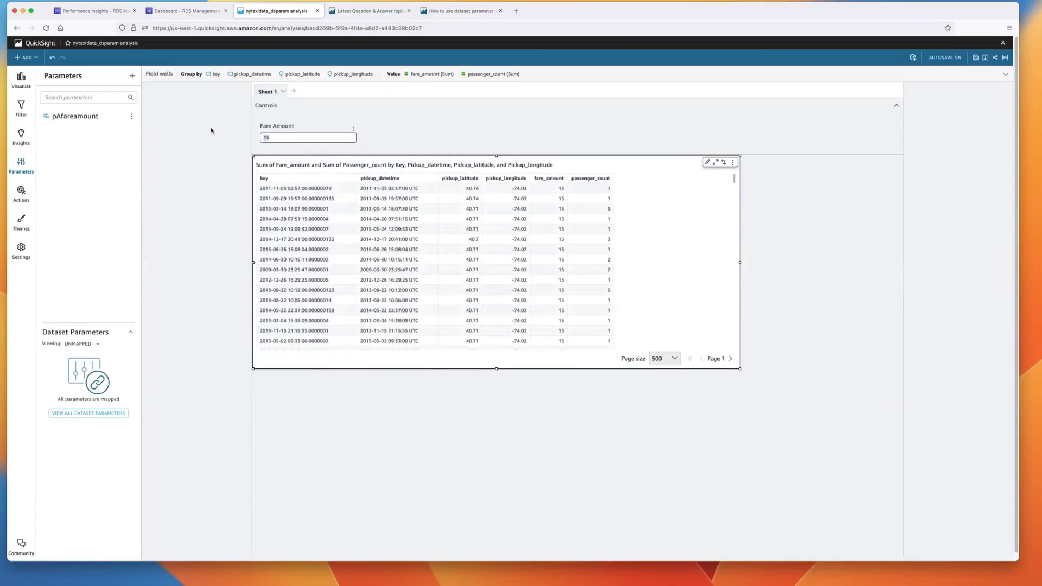
text(45)
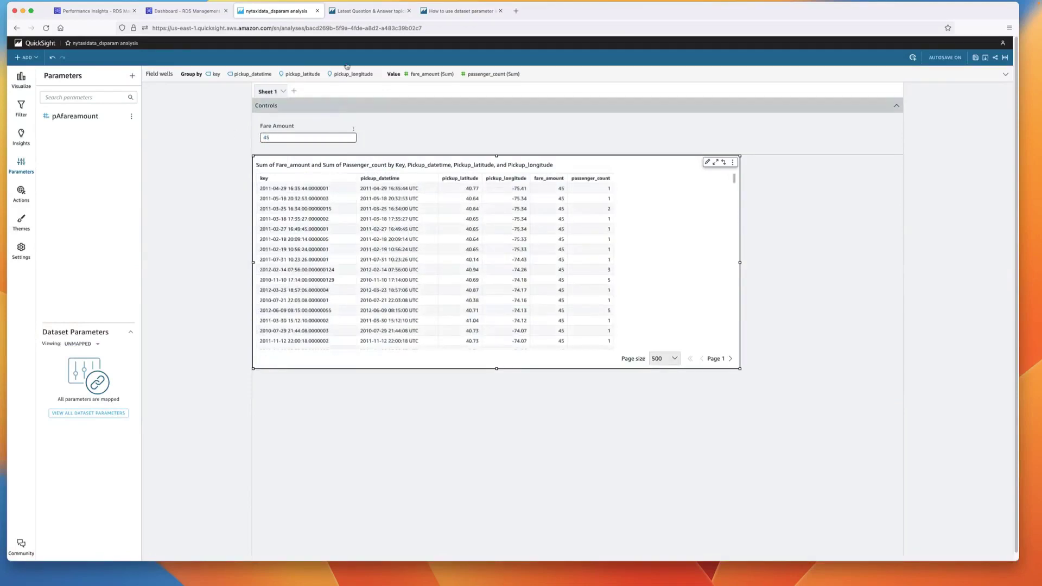
- Copy the analysis URL and open the same analysis in three new browser tabs
click(391, 24)
key(super+c)
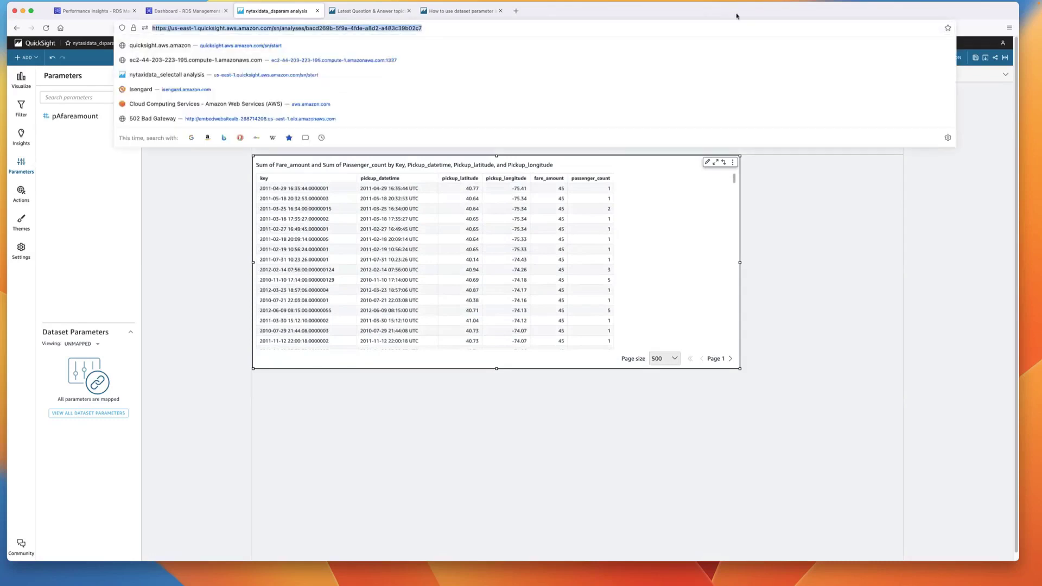
key(Escape)
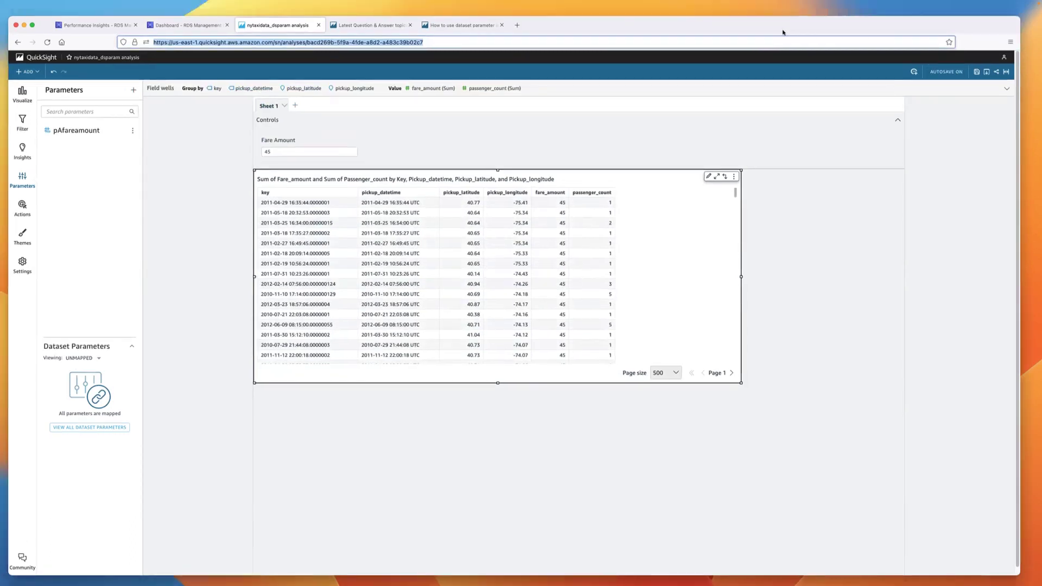
click(515, 10)
key(super+v)
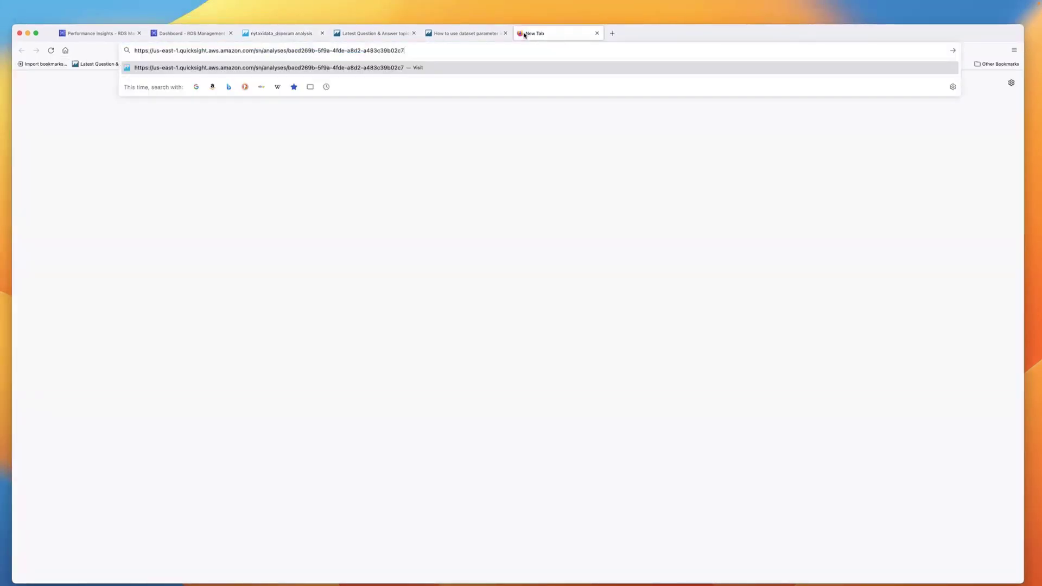
key(Return)
click(613, 33)
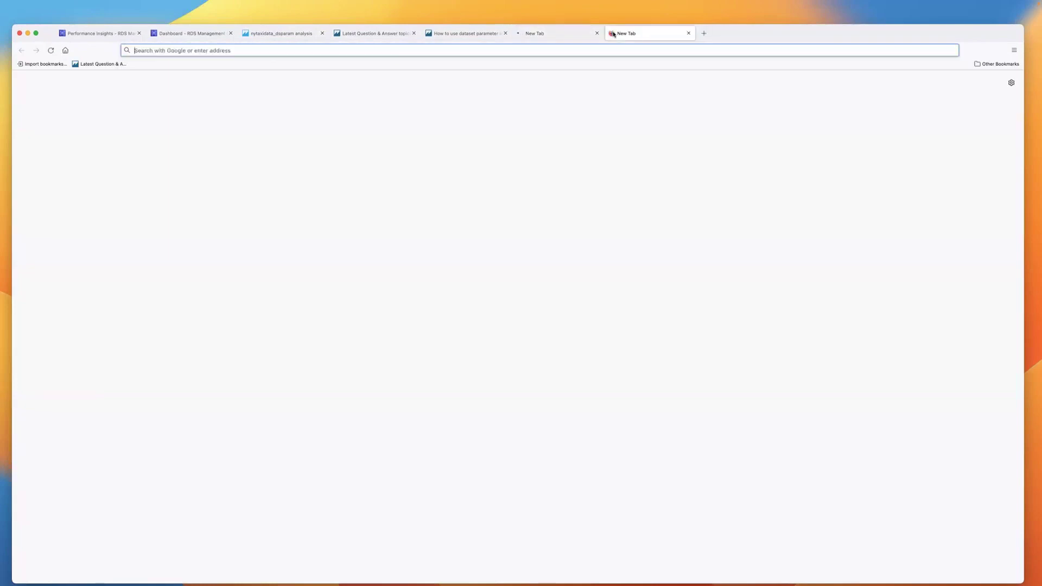
key(super+v)
key(Return)
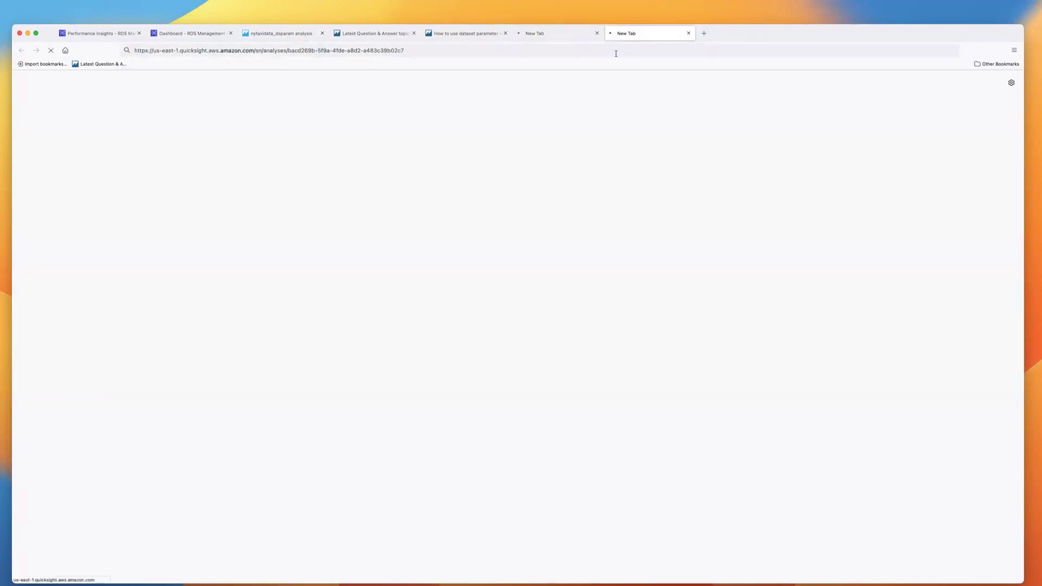
click(704, 33)
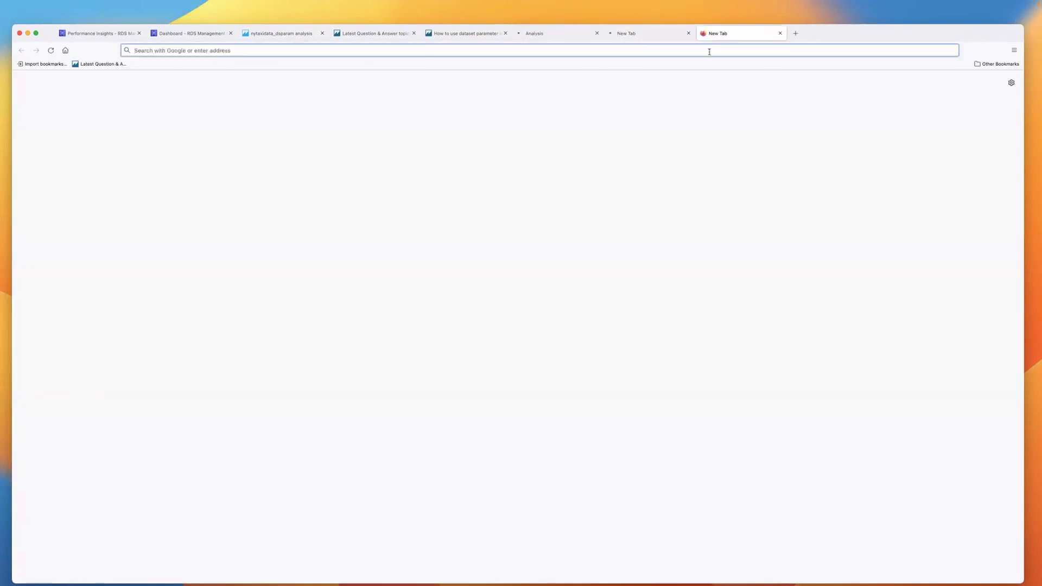
key(super+v)
key(Return)
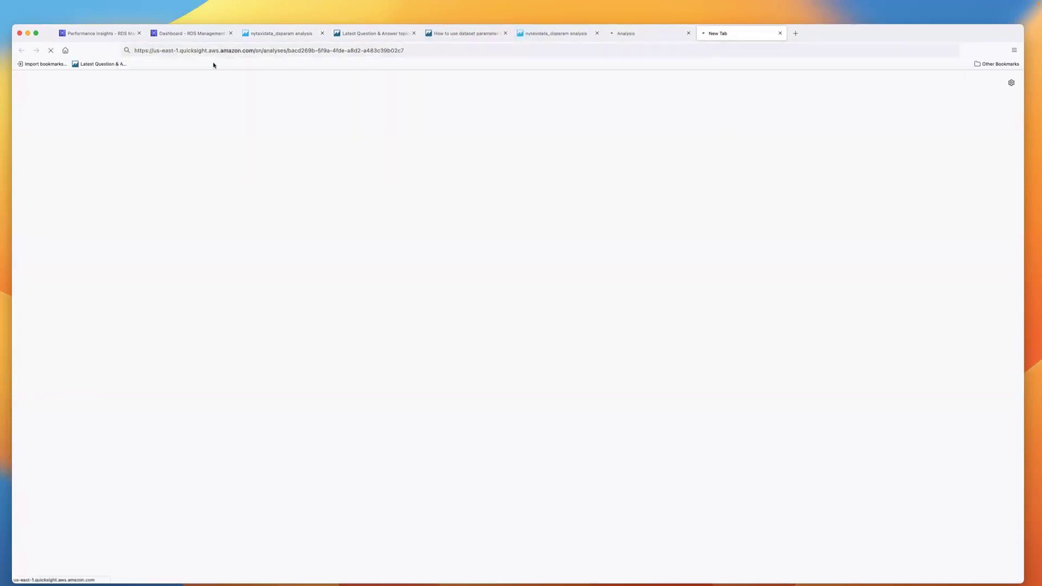
- Switch to RDS Performance Insights for database-qs and set the relative time range to Last 5 minutes
click(258, 32)
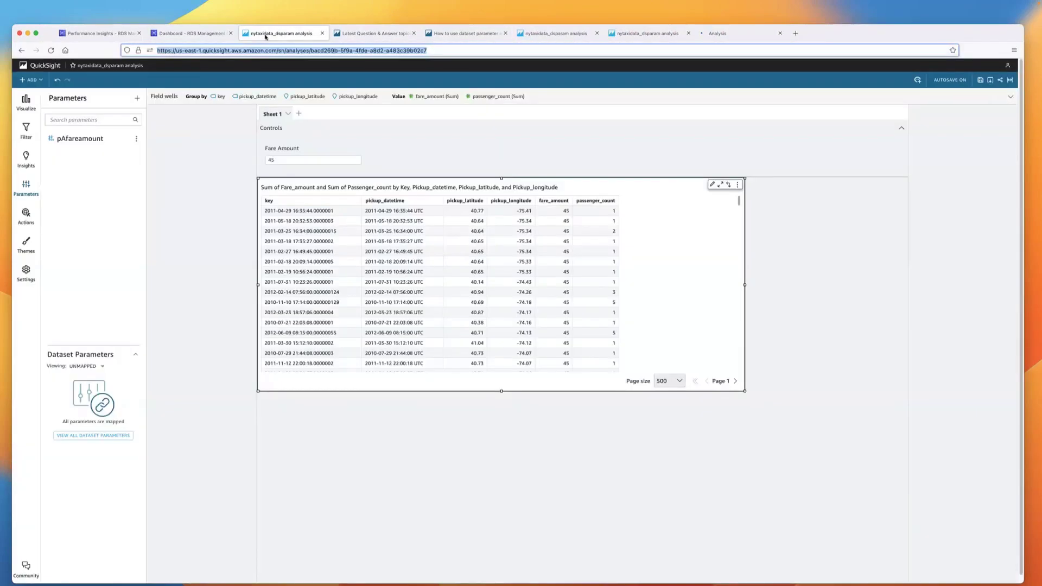
click(191, 34)
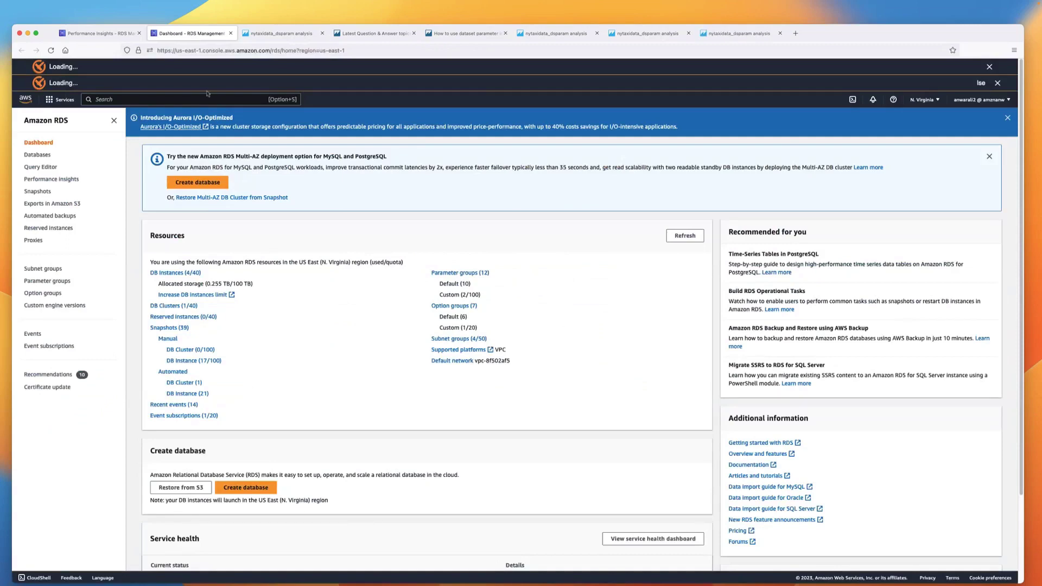
click(88, 33)
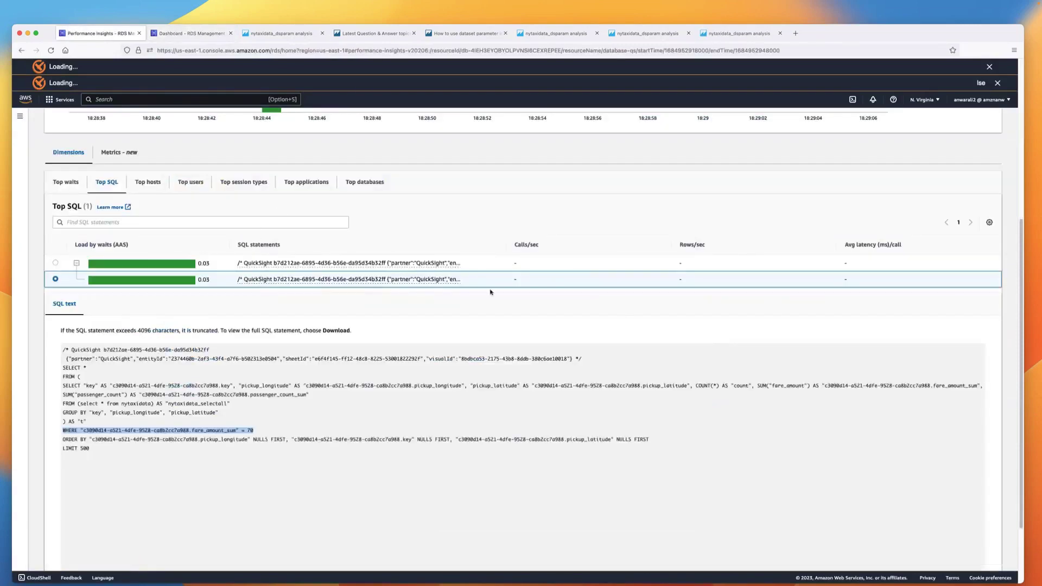
scroll(1019, 291, up, 5)
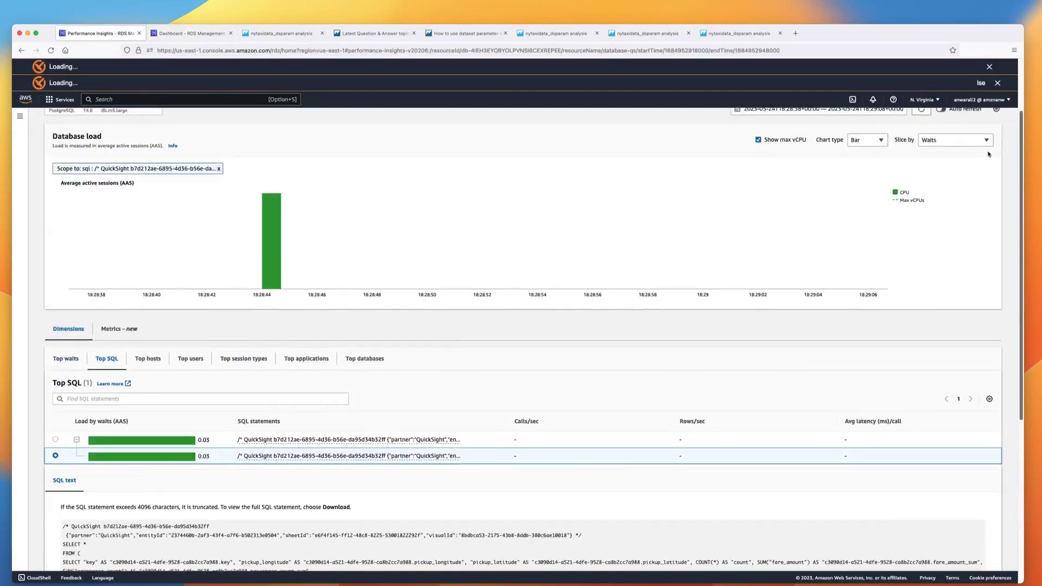
click(742, 194)
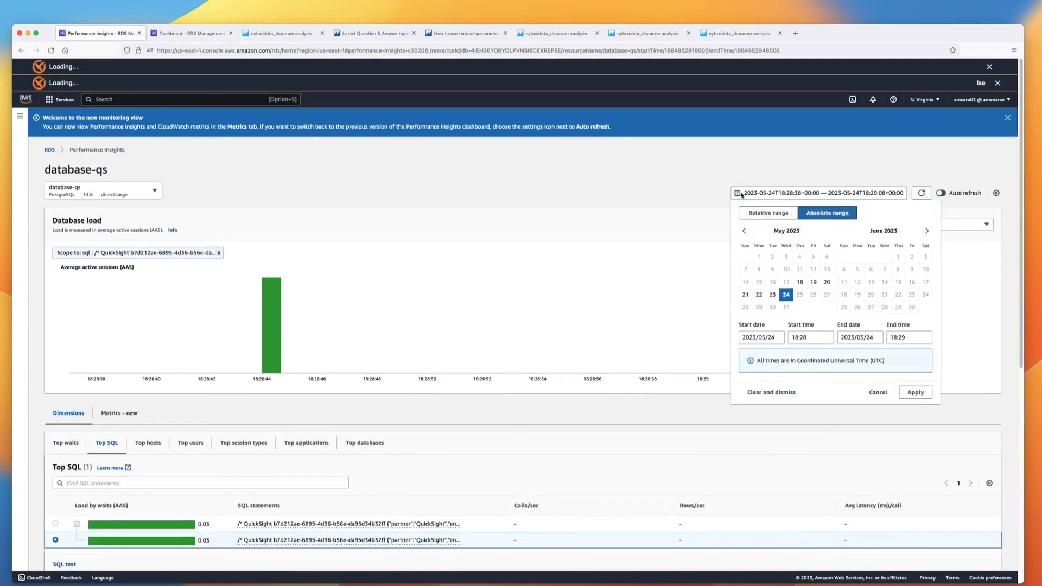
click(765, 216)
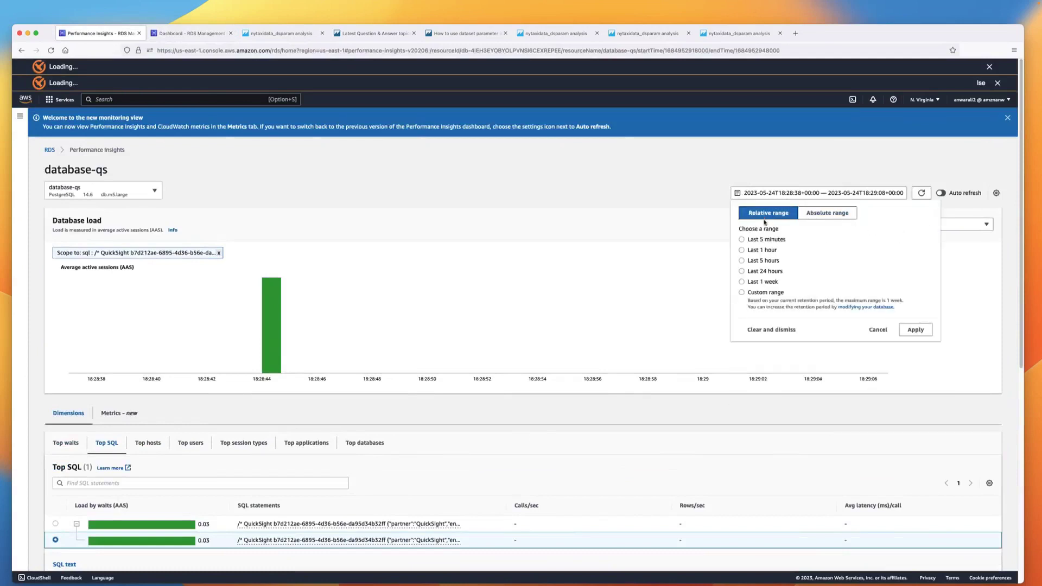
click(756, 296)
click(742, 240)
click(924, 330)
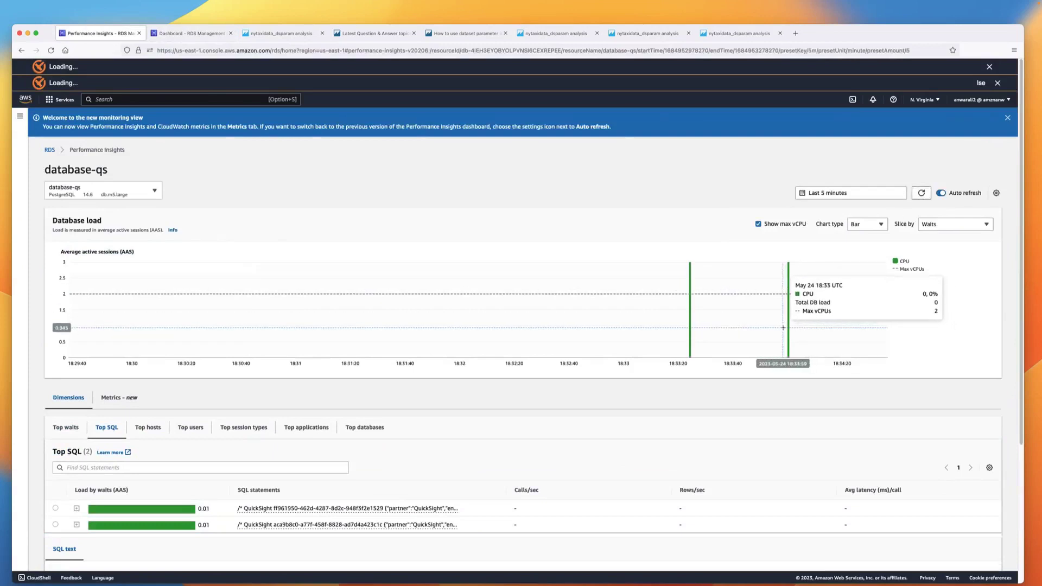
- Narrow the database load chart to the latest spike and show the full SQL text of its nested QuickSight statement
drag(783, 328, 884, 329)
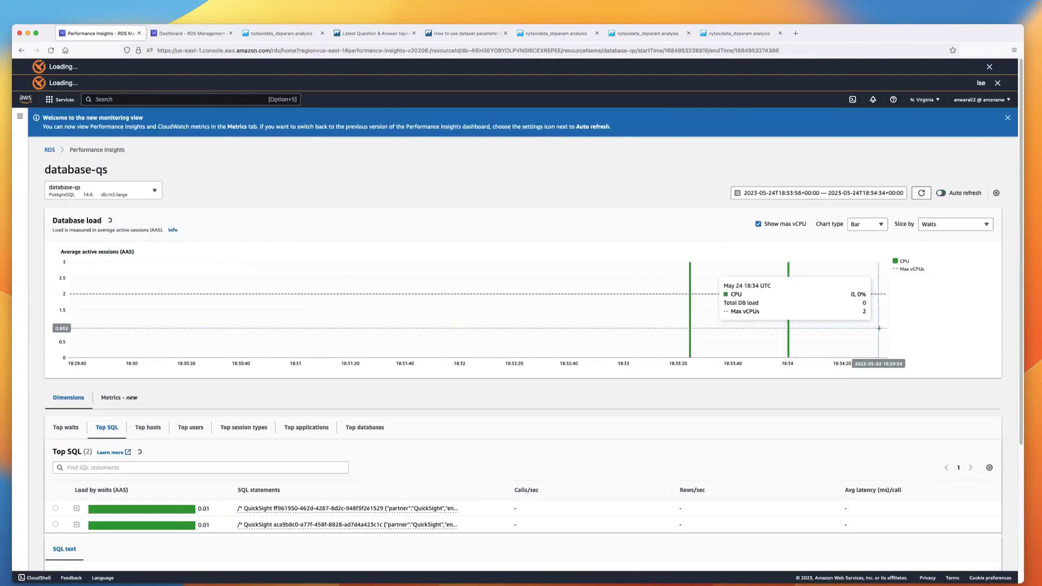
drag(1020, 267, 1039, 360)
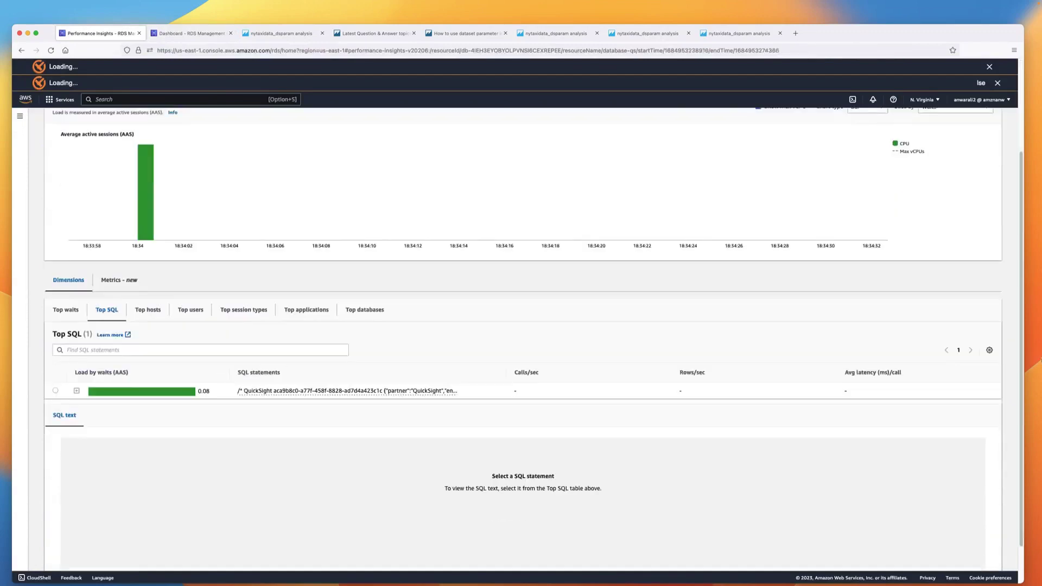
click(55, 391)
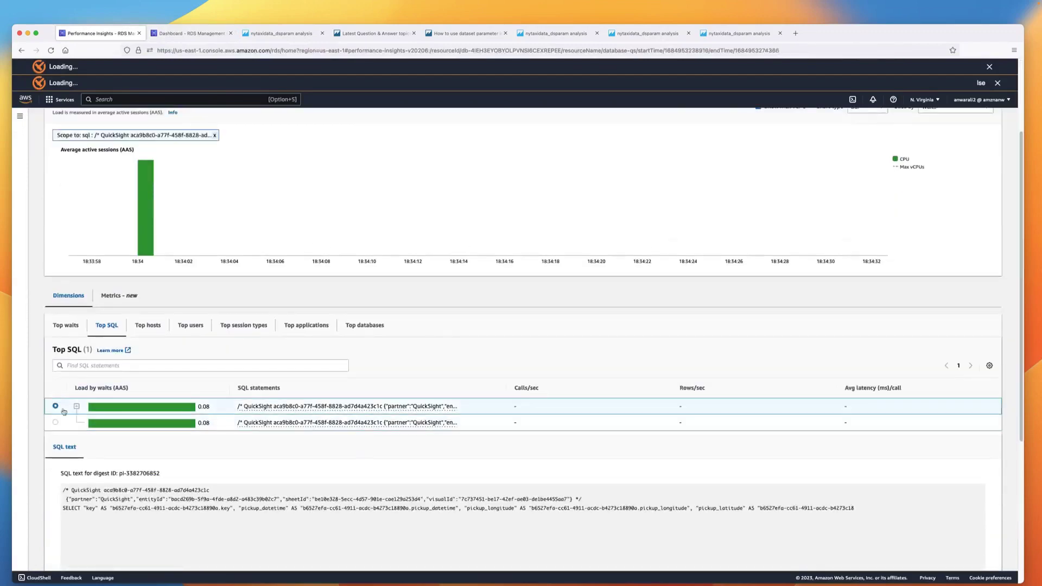
click(56, 423)
scroll(380, 353, up, 1)
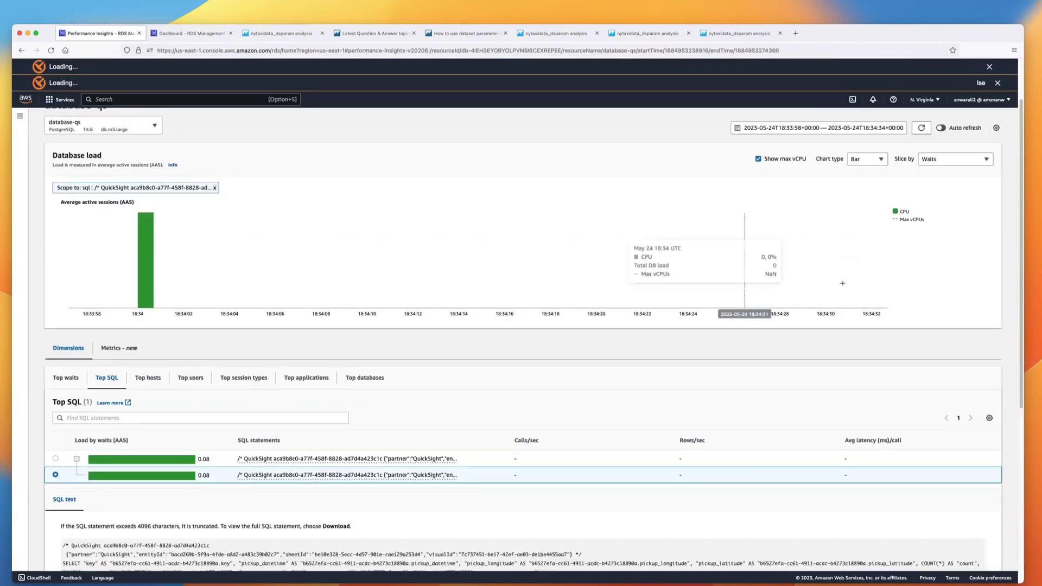
scroll(1023, 259, down, 5)
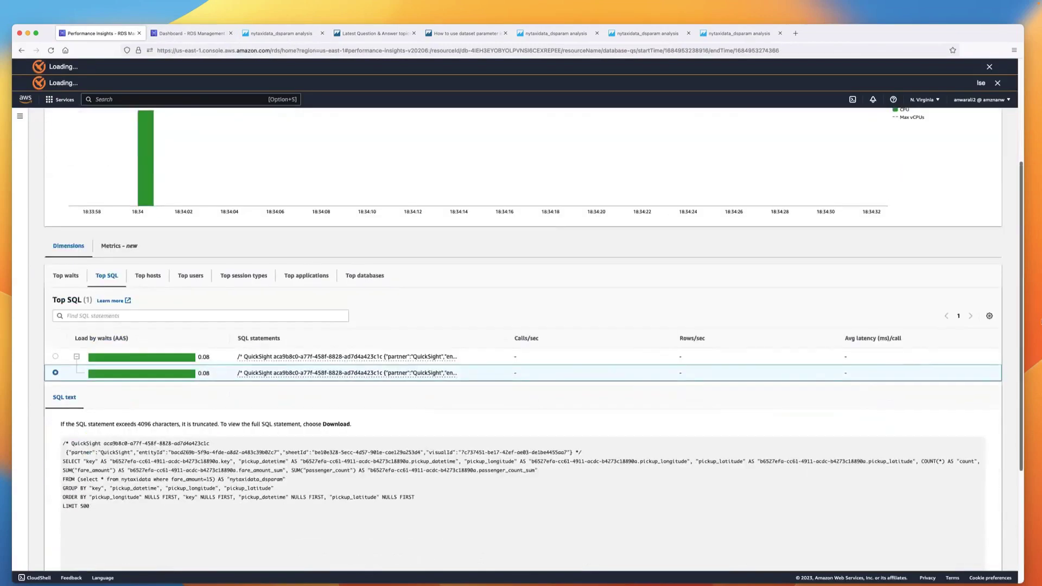
scroll(778, 333, down, 1)
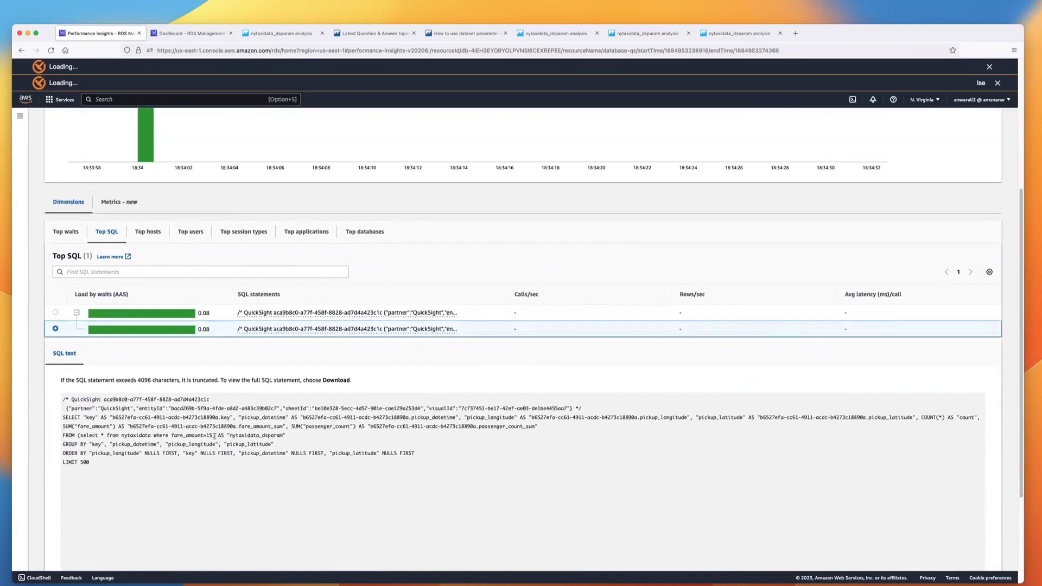
- Highlight the subquery select * from nytaxidata where fare_amount=15 and its fare_amount condition in the SQL text
drag(215, 436, 111, 437)
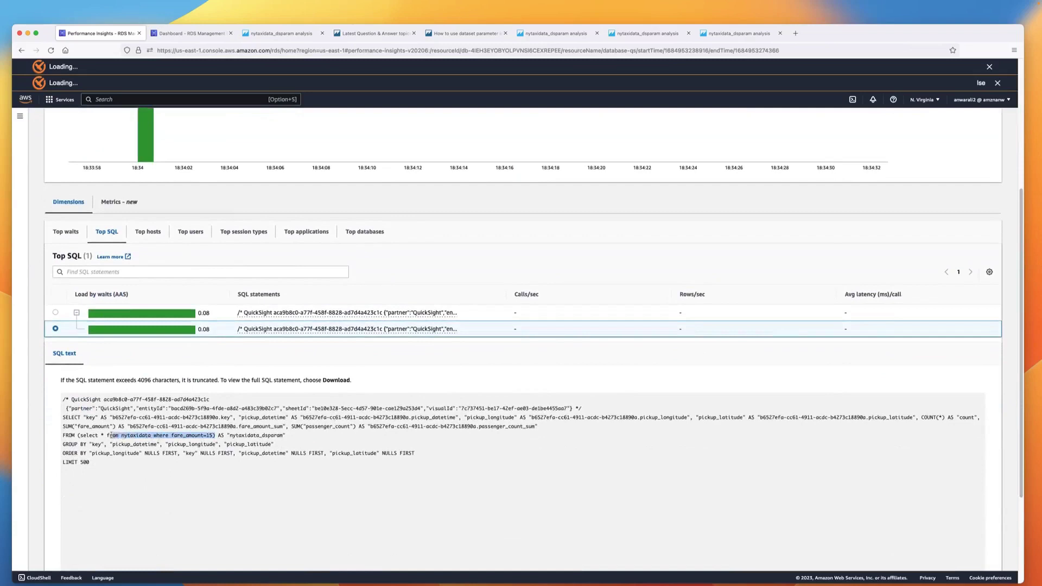
drag(106, 435, 78, 440)
drag(218, 438, 170, 437)
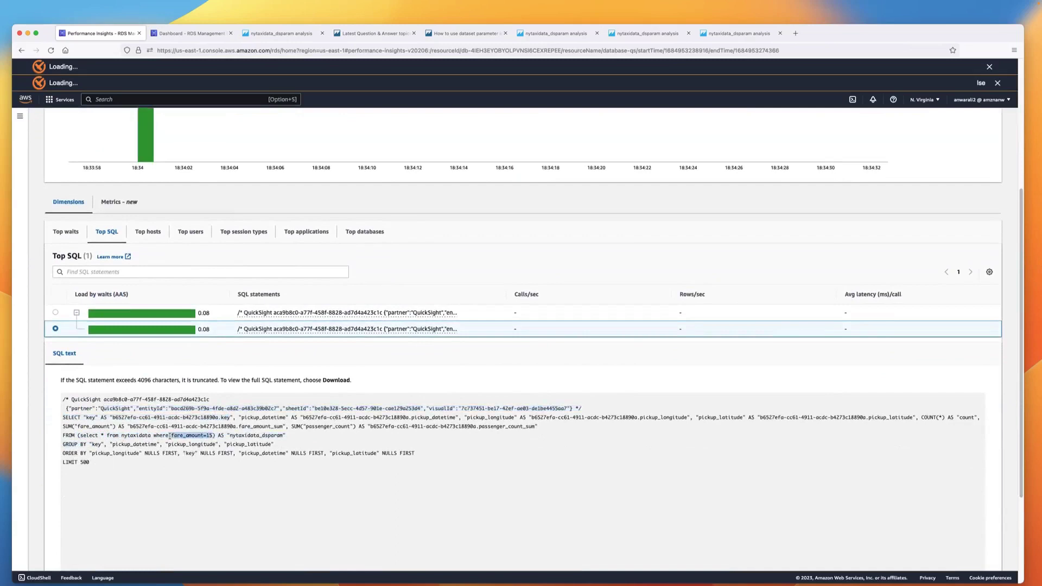
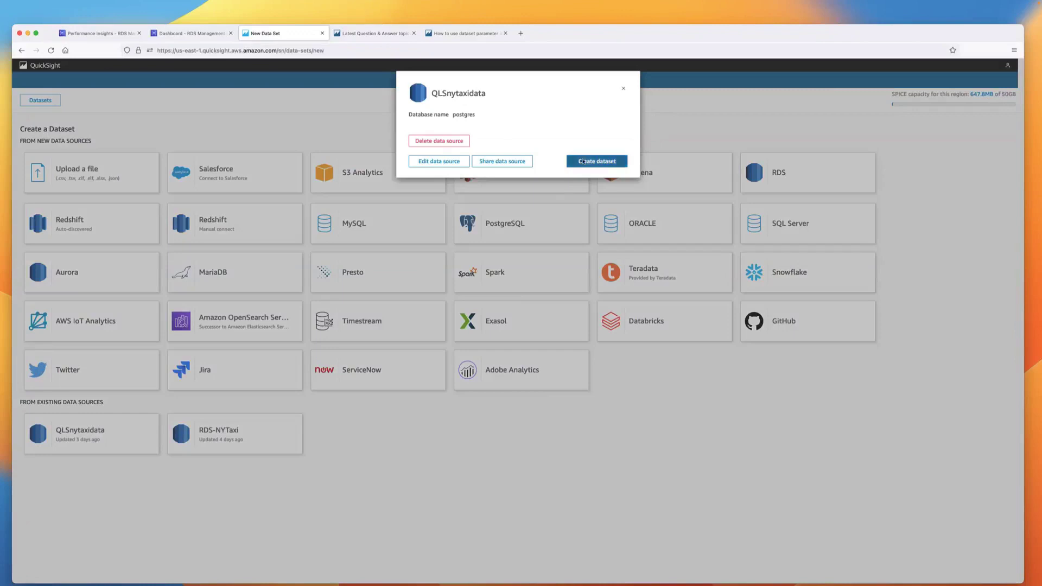
- Create a custom SQL query named nytaxidata_calcfield on the QLSnytaxidata source with the statement select * from nytaxidata
click(519, 252)
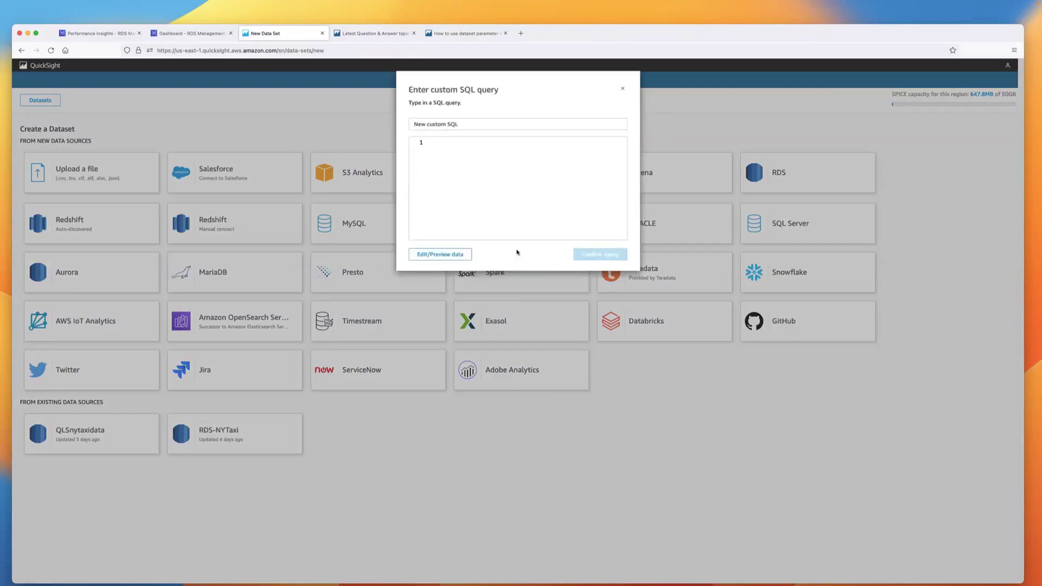
triple_click(453, 124)
key(BackSpace)
text(nytaxidata_calcf)
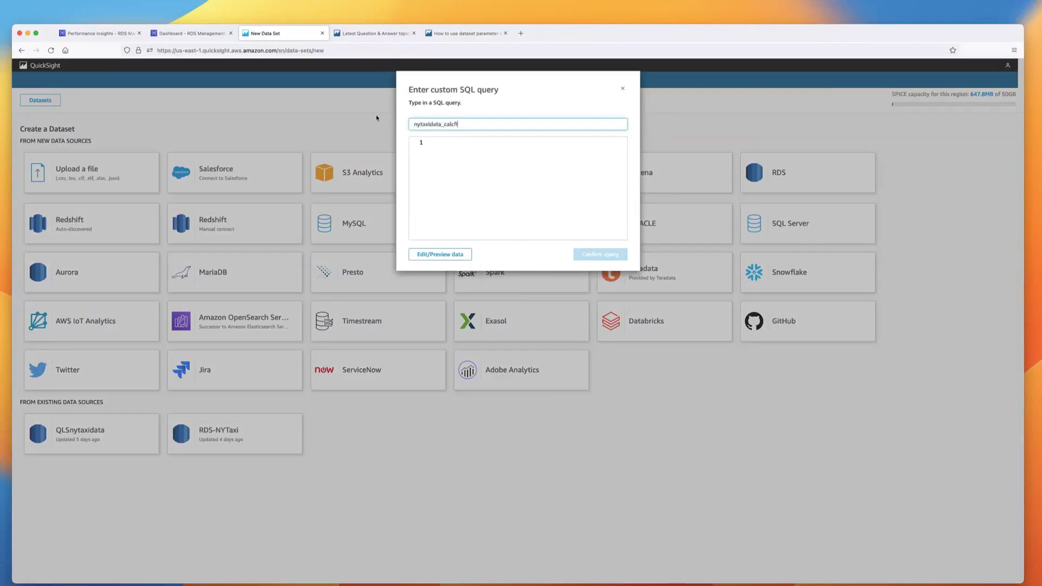
key(BackSpace)
key(BackSpace)
text(d)
key(BackSpace)
key(BackSpace)
key(BackSpace)
key(BackSpace)
text(ieldselect )
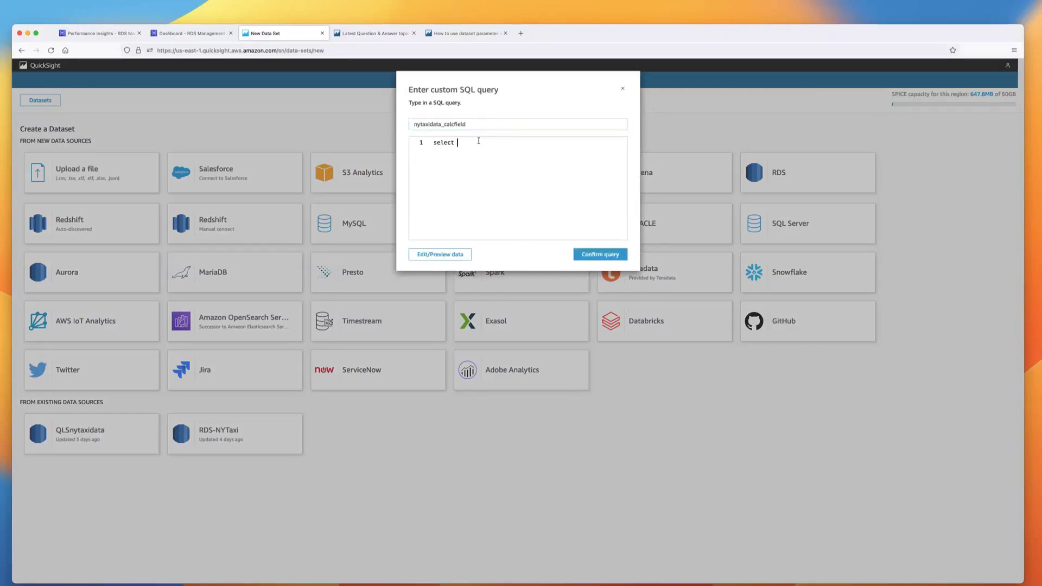
text(* from nytaxidata)
- Open the custom SQL query in data preparation, apply it, and show the dataset's field list
click(437, 254)
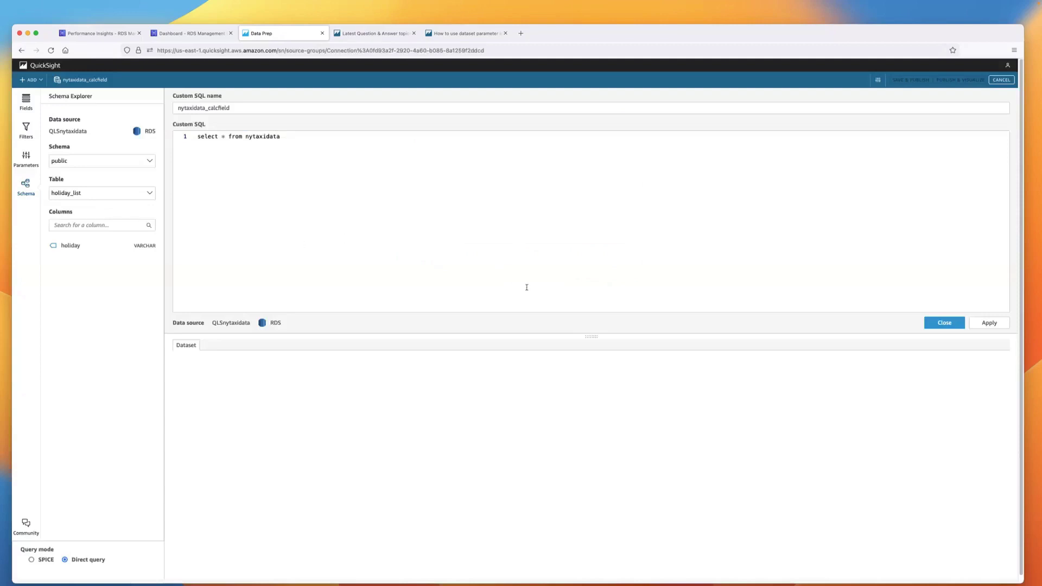
click(989, 323)
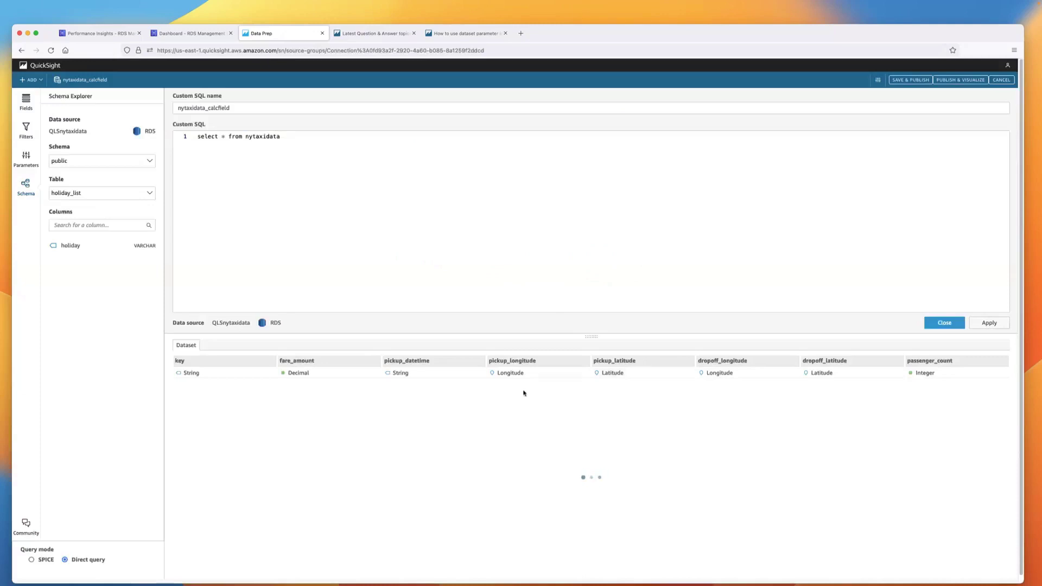
click(24, 103)
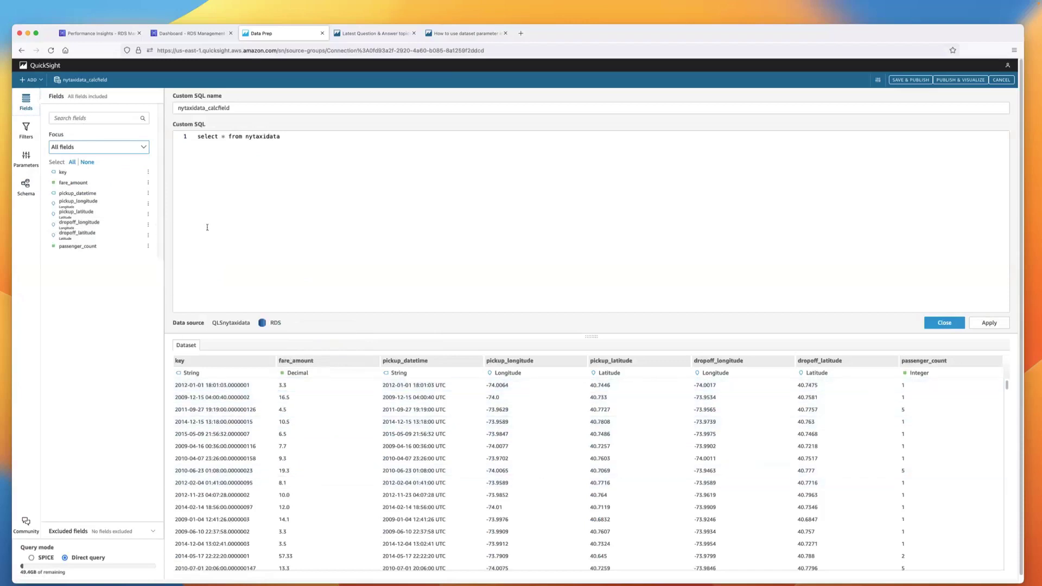
- Create a single-value Integer dataset parameter named pDSstartfare with a static default value of 15
click(42, 81)
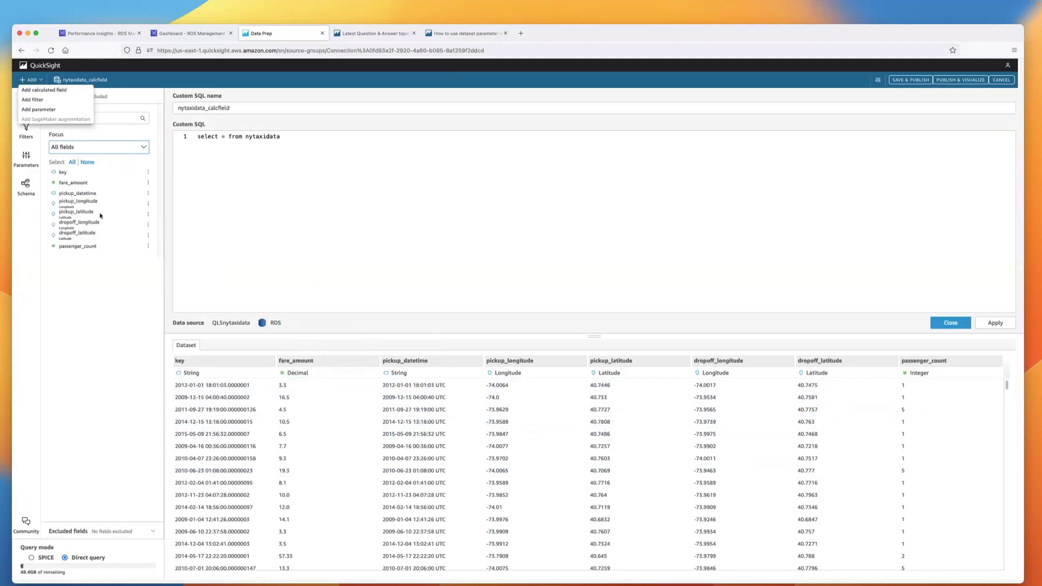
click(25, 159)
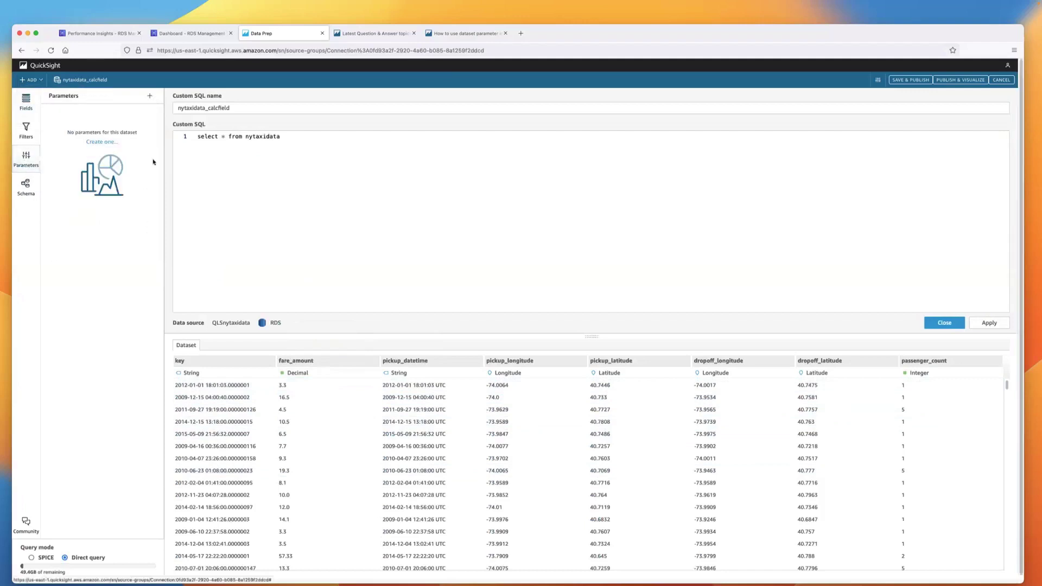
click(149, 96)
click(446, 133)
text(pDS)
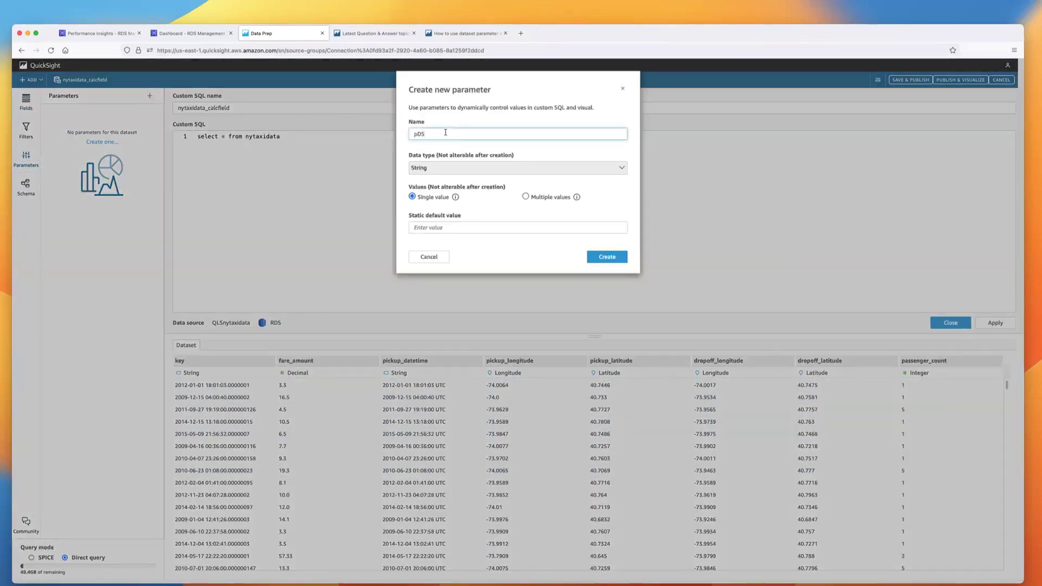
text(startfare)
click(445, 169)
click(442, 193)
click(435, 226)
text(15)
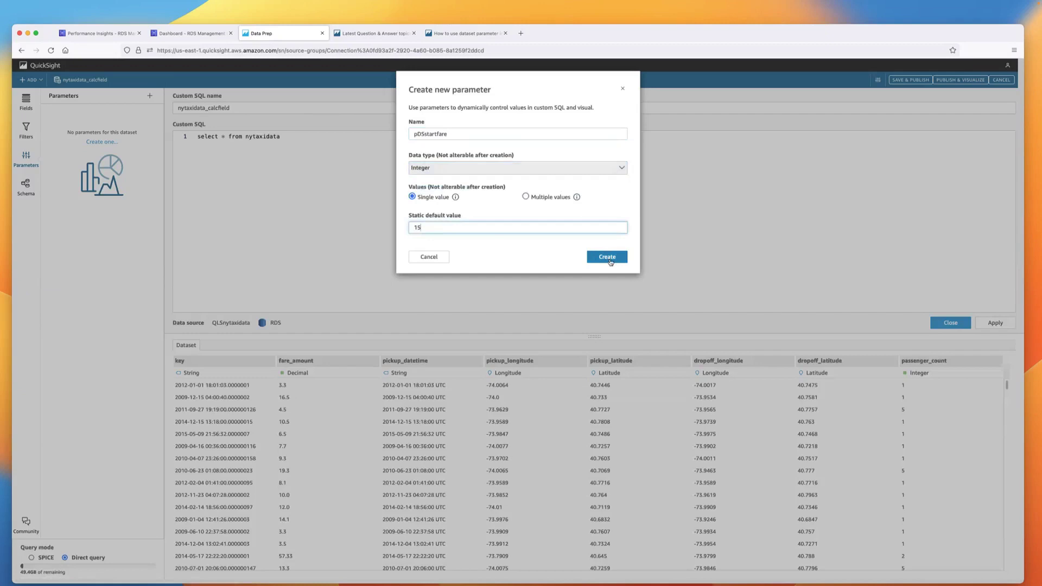
click(611, 262)
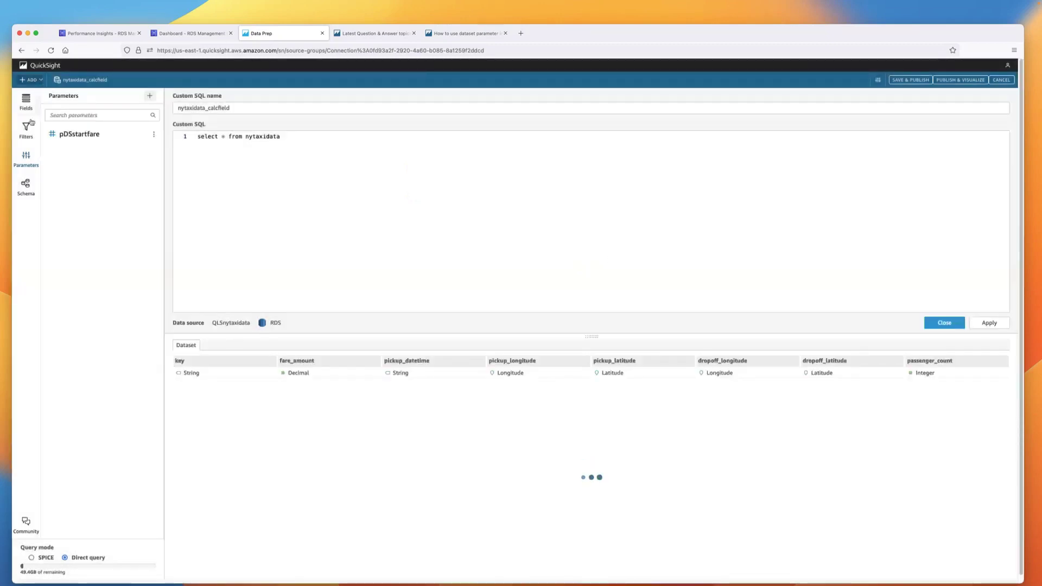
- Create a single-value Integer dataset parameter named pDSendfare with a static default value of 40
click(150, 96)
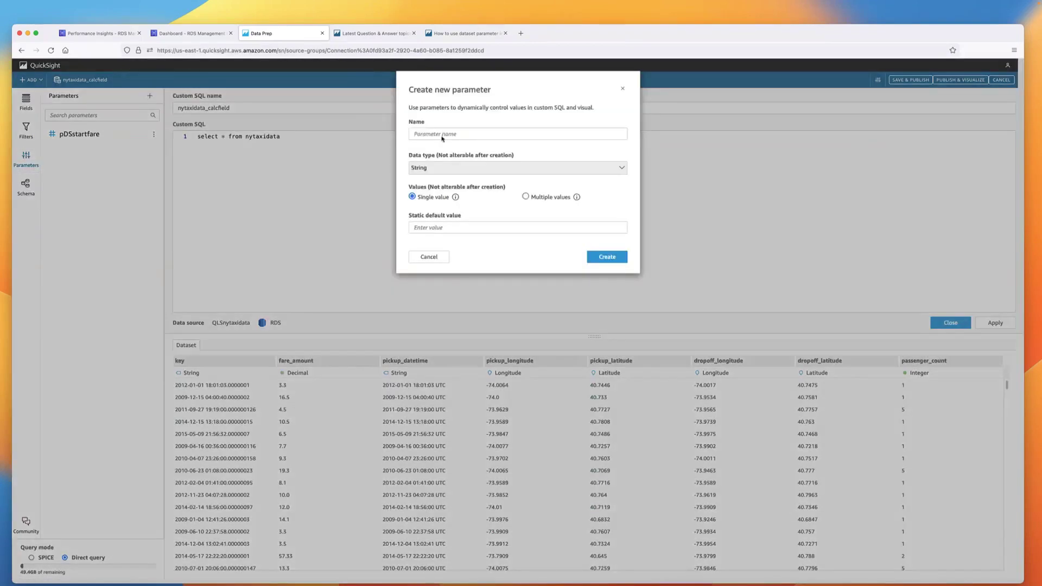
click(442, 135)
text(pDSendfare)
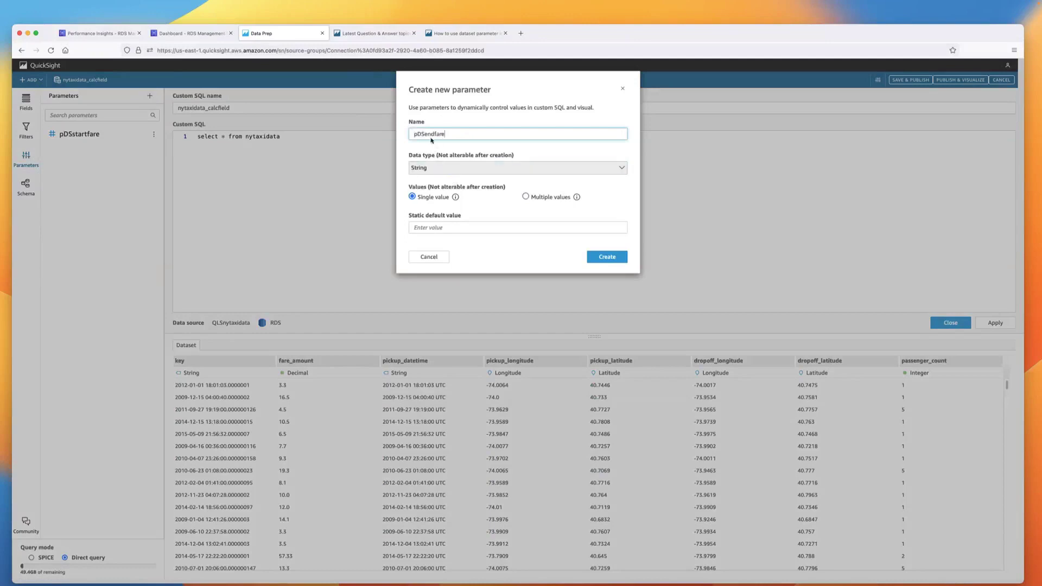
click(432, 167)
click(427, 190)
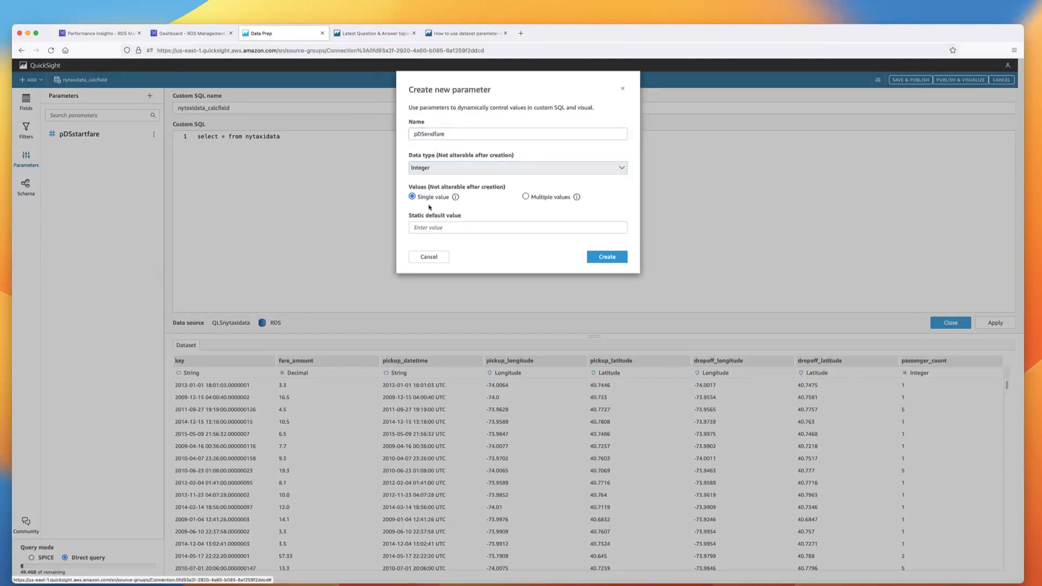
click(428, 225)
text(40)
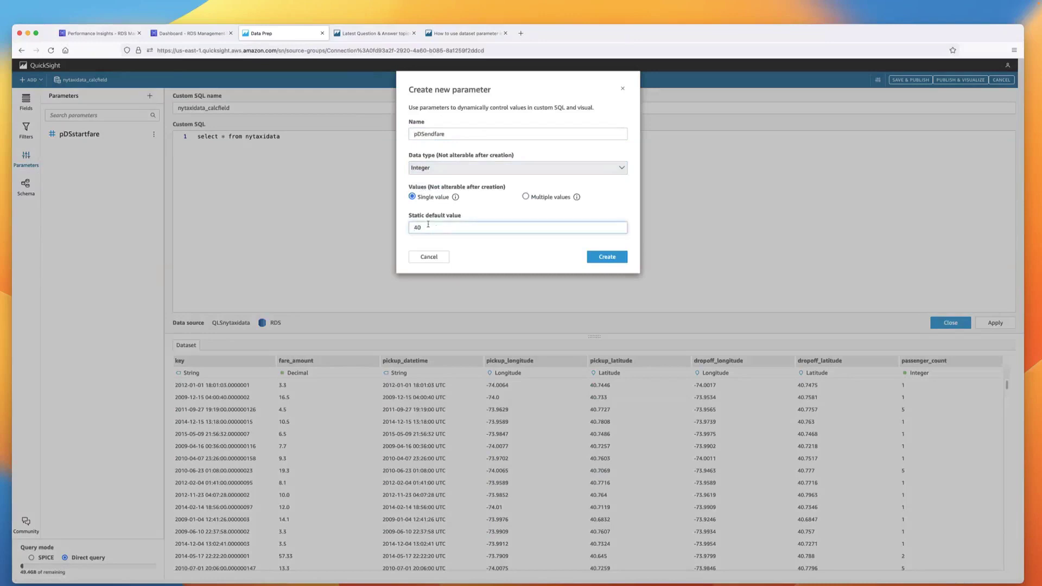
click(608, 257)
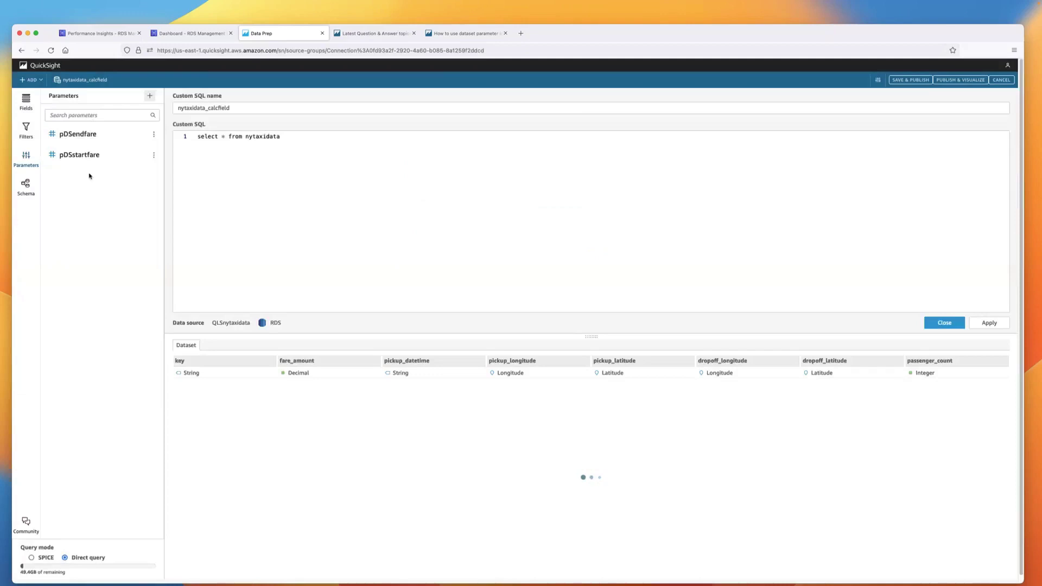
- Start a new calculated field in the dataset and name it fare_type
click(41, 81)
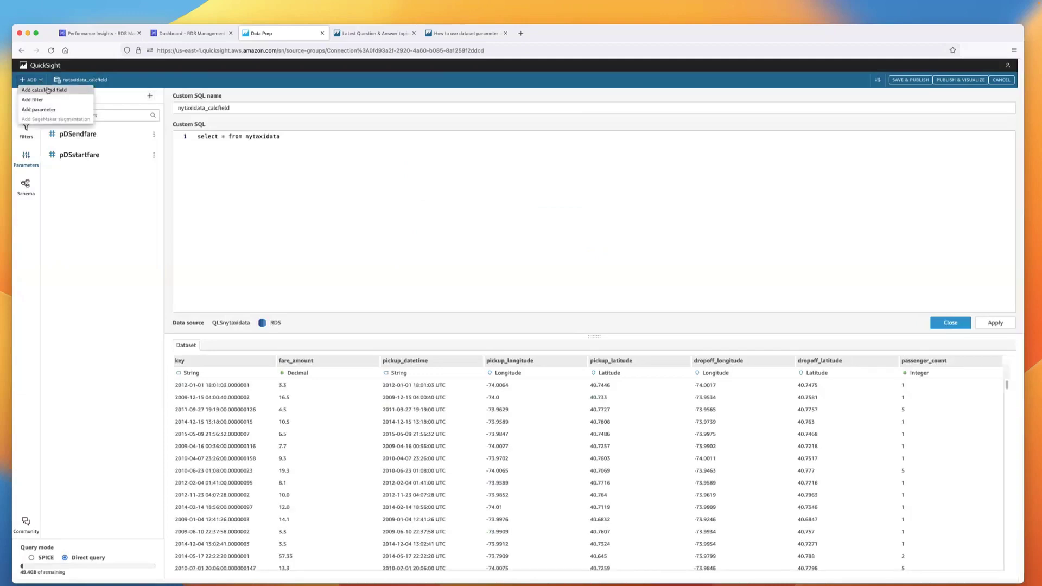
click(48, 90)
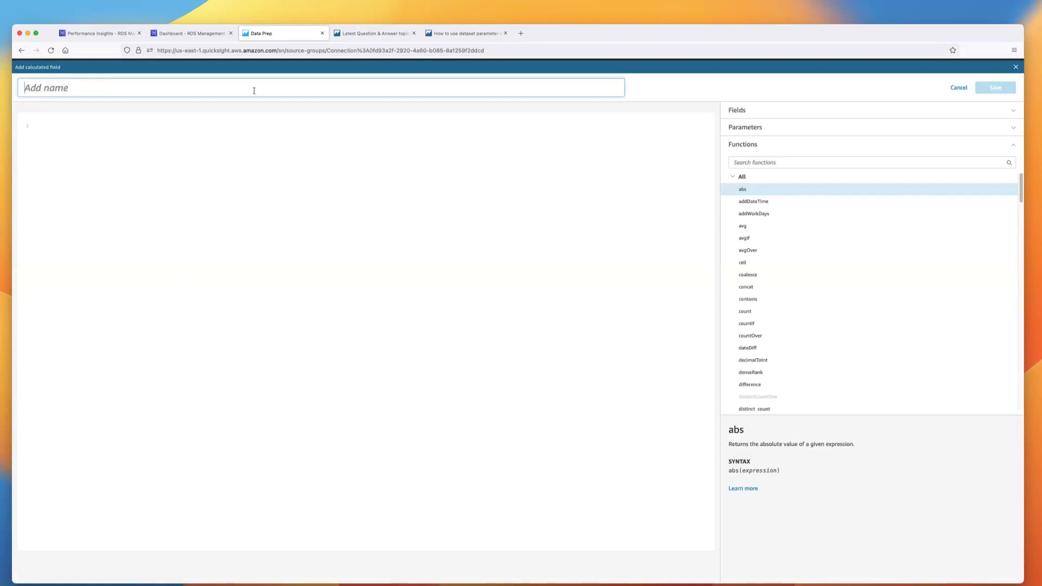
text(fare_type)
click(261, 154)
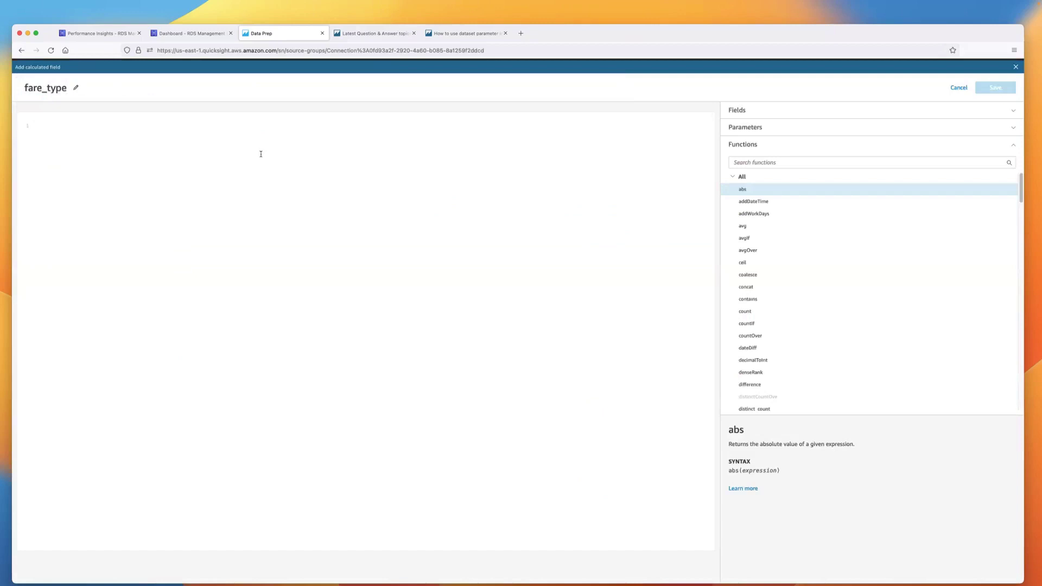
- Begin the formula with an ifelse that returns 'Low' when {fare_amount} is less than ${pDSstartfare}
text(ifels)
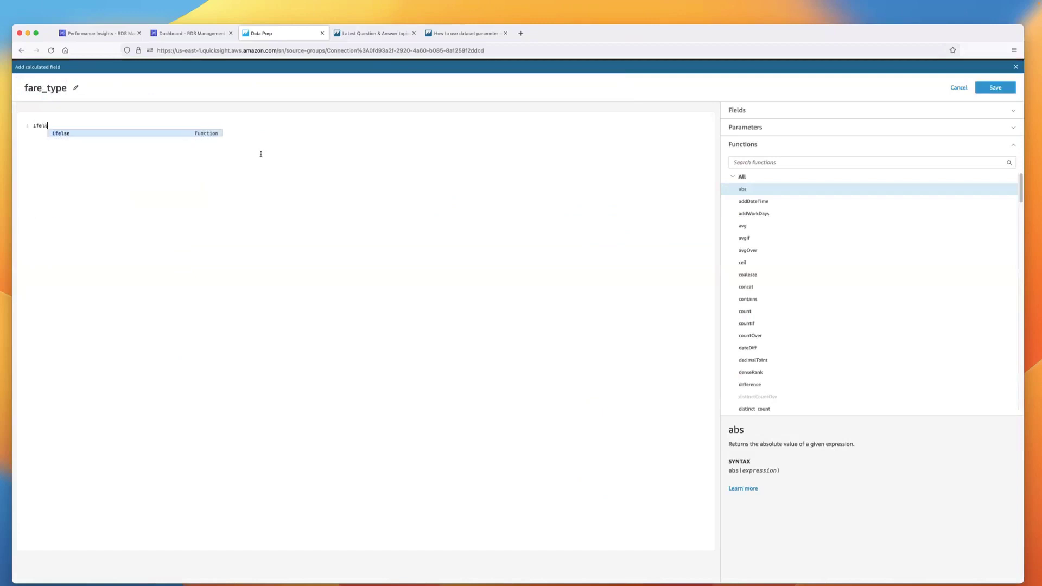
key(Return)
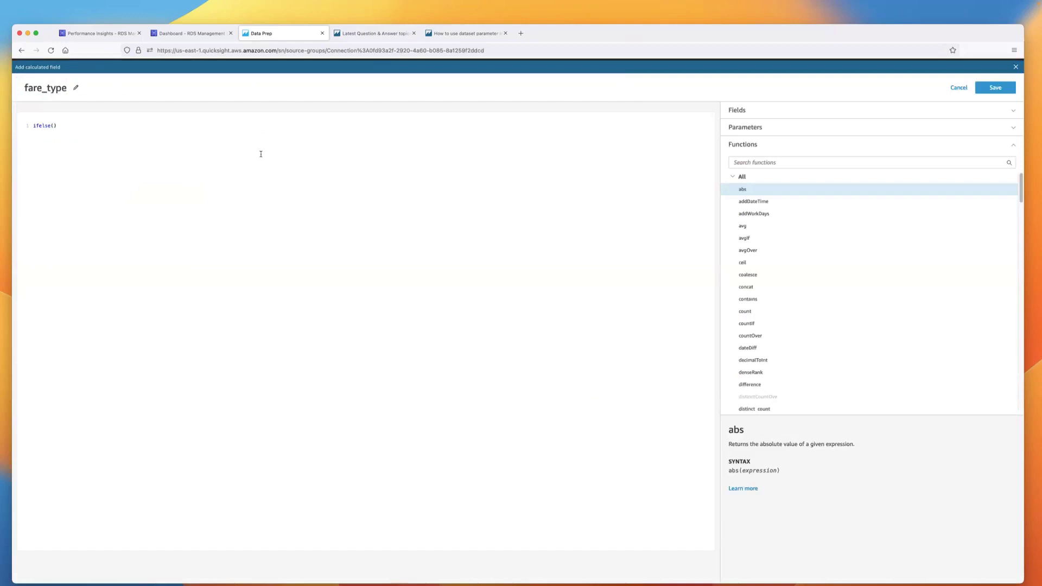
text({fa)
key(Return)
text(<p)
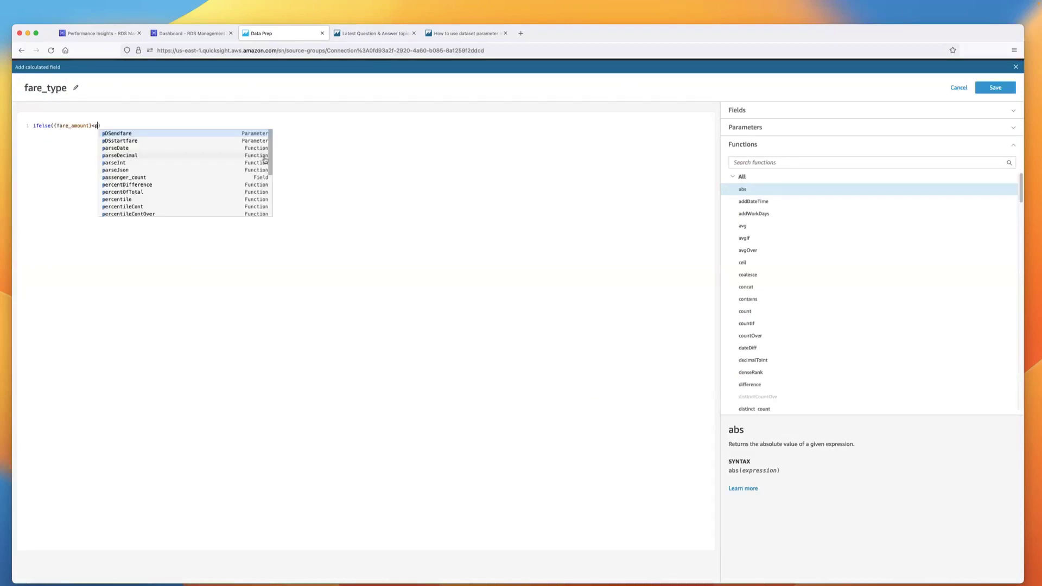
click(195, 141)
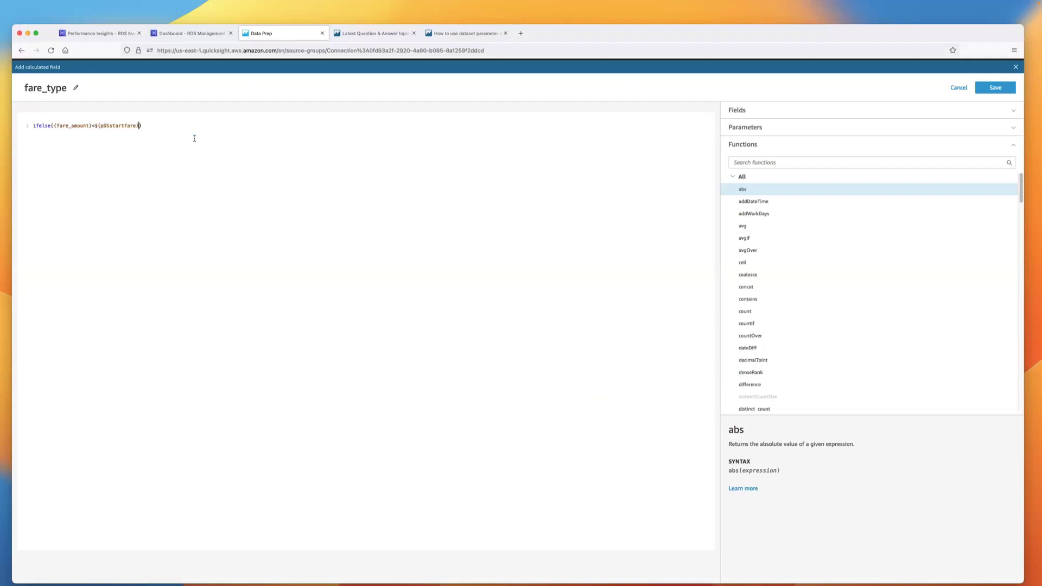
text(,)
text(')
text(Lo)
text(w')
text(,)
- Add a second ifelse condition that returns 'High' when {fare_amount} is greater than ${pDSendfare}
text(ifa)
key(BackSpace)
key(BackSpace)
key(BackSpace)
text(fa)
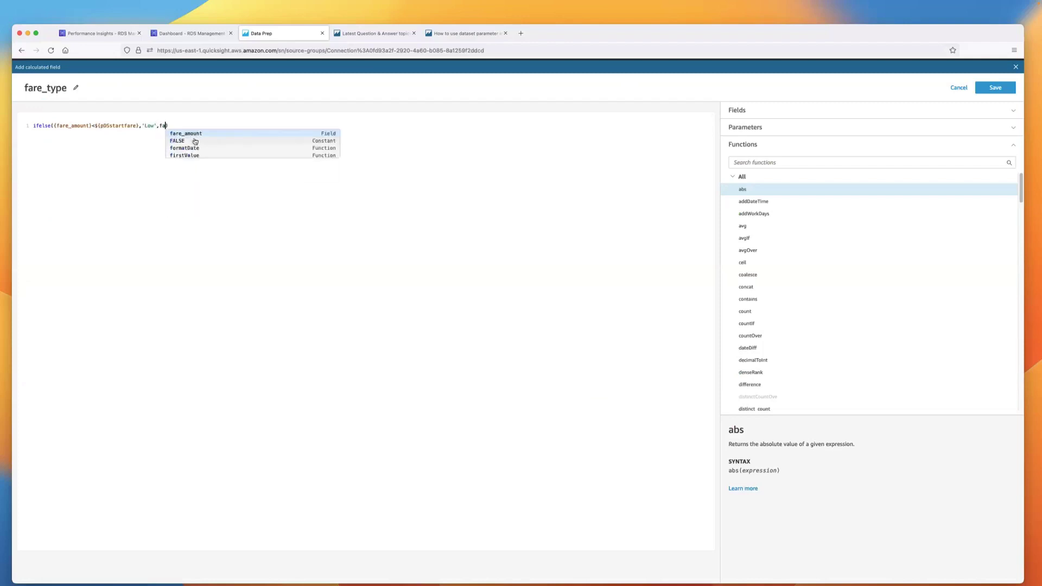
key(Return)
text(>)
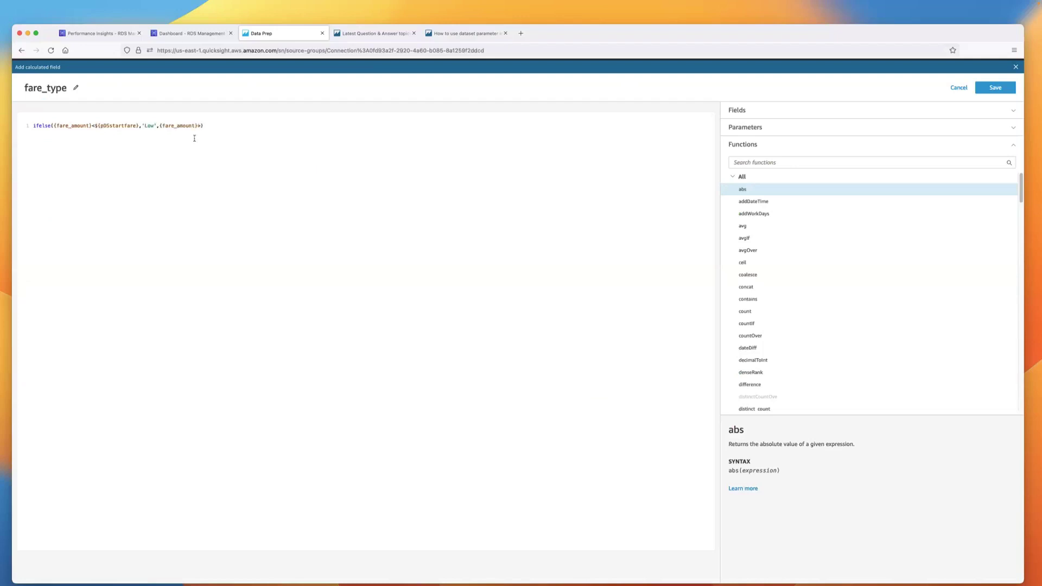
text(p)
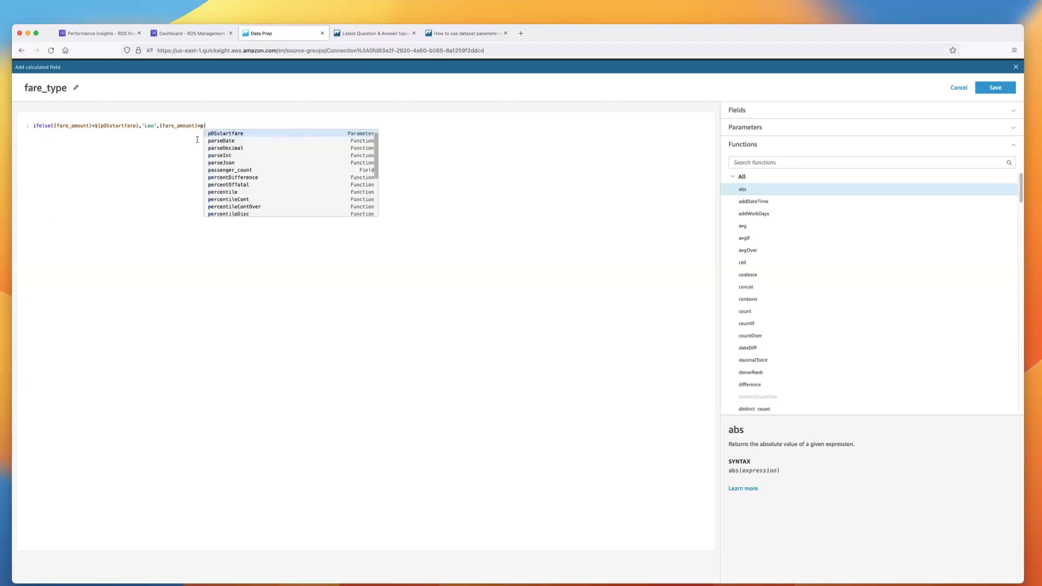
text(d)
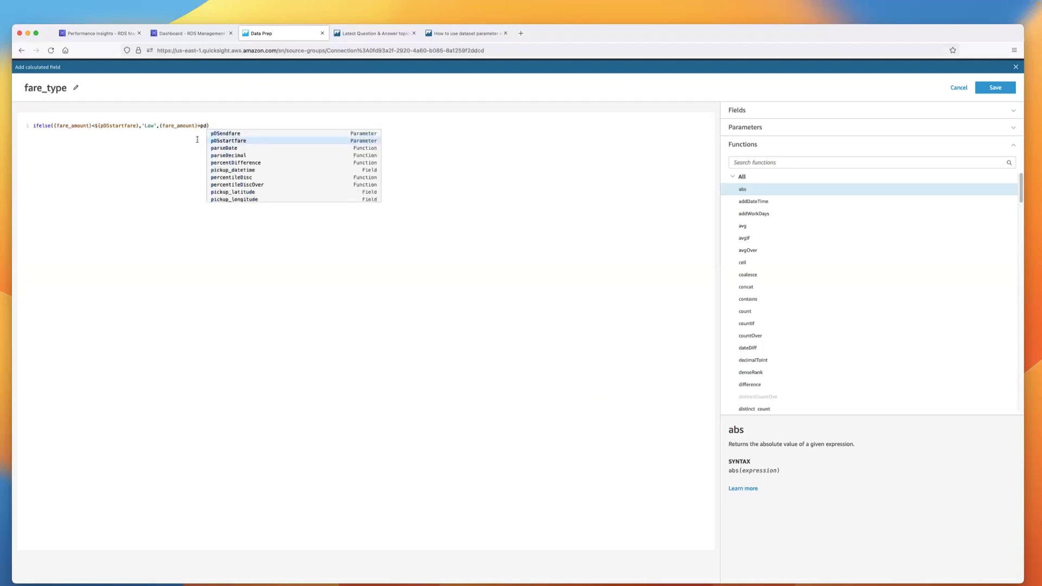
click(231, 134)
text(,'High',)
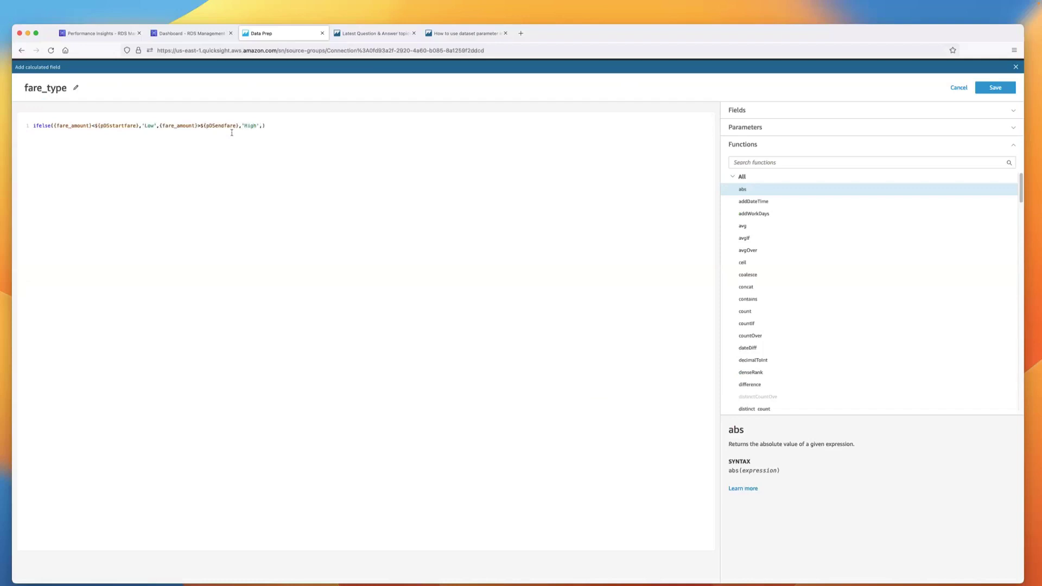
- Complete the ifelse formula with 'Normal' as the fallback value and save the fare_type calculated field
text( 'Normal)
key(Left)
key(Left)
text(r)
click(1006, 87)
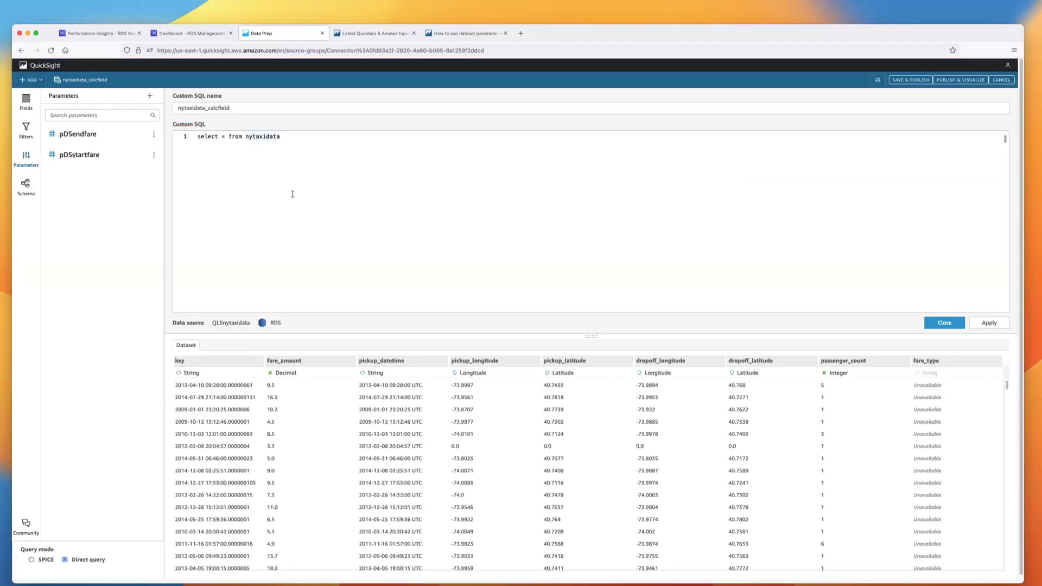
- Show the dataset's field list, and save and publish the nytaxidata_calcfield dataset
click(26, 100)
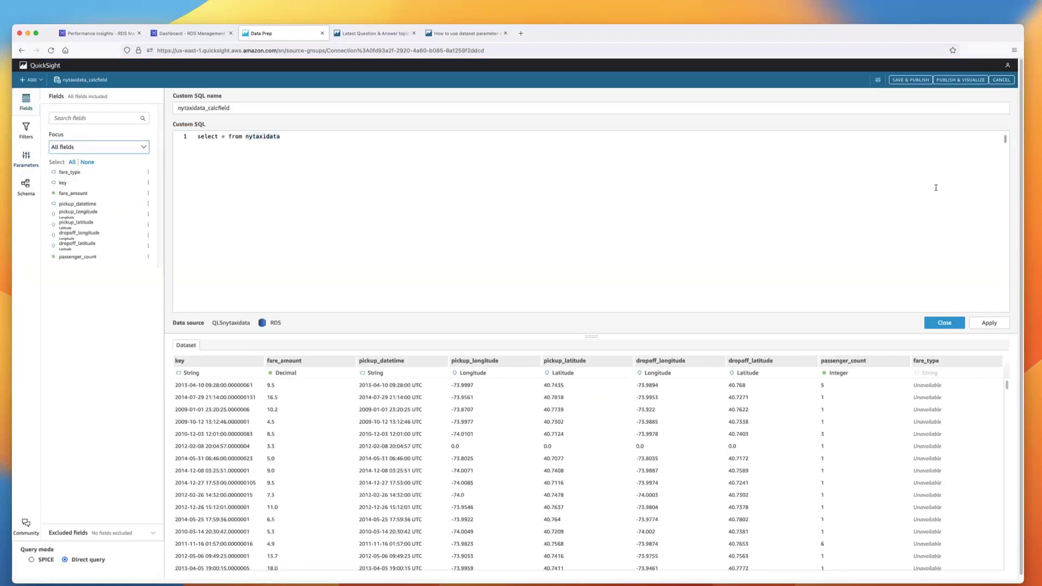
click(912, 82)
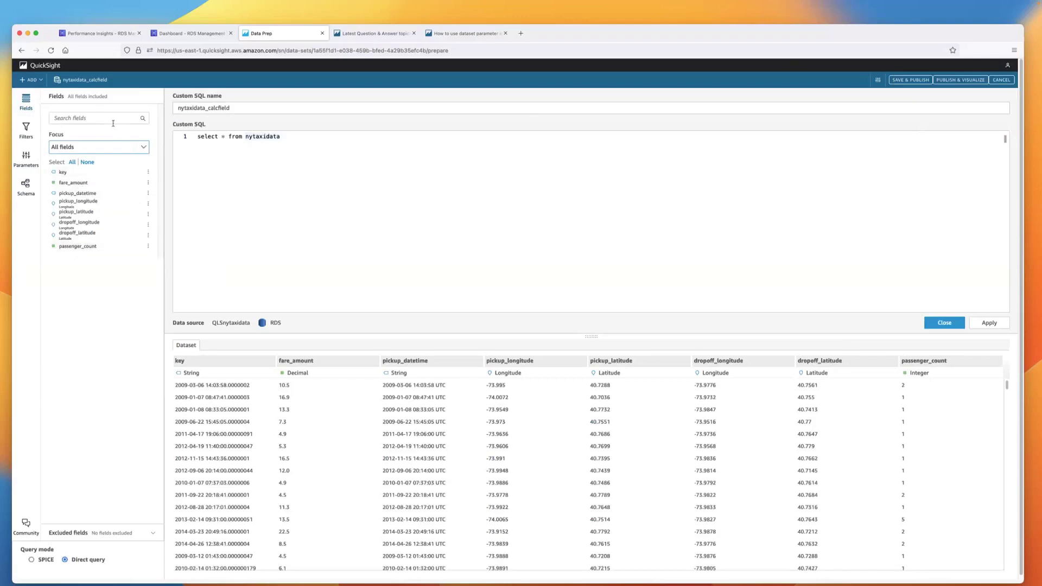
- Start a new calculated field in the nytaxidata_calcfield dataset and name it fare_type2
click(39, 80)
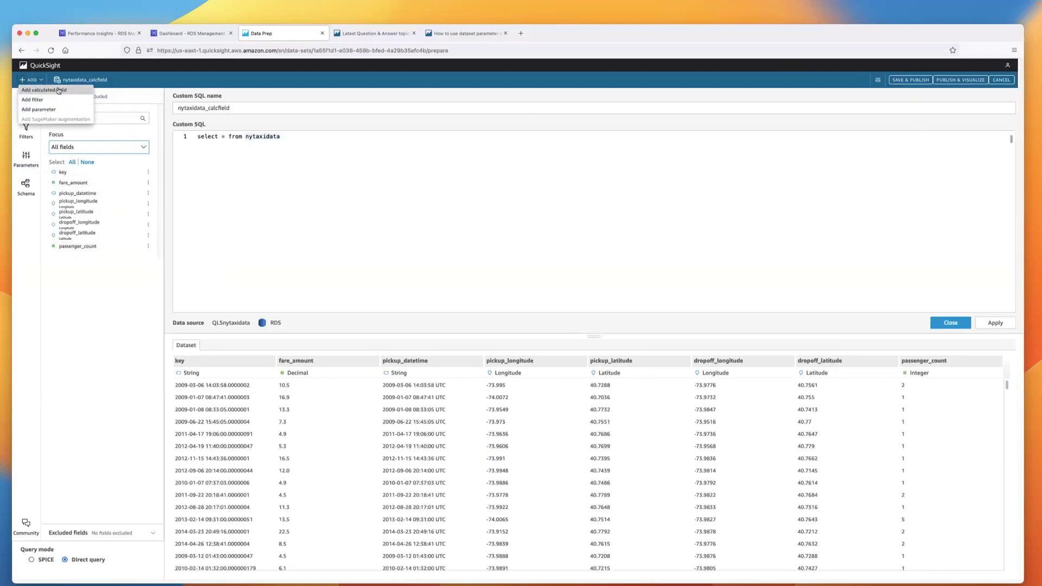
click(59, 90)
text(fare_type)
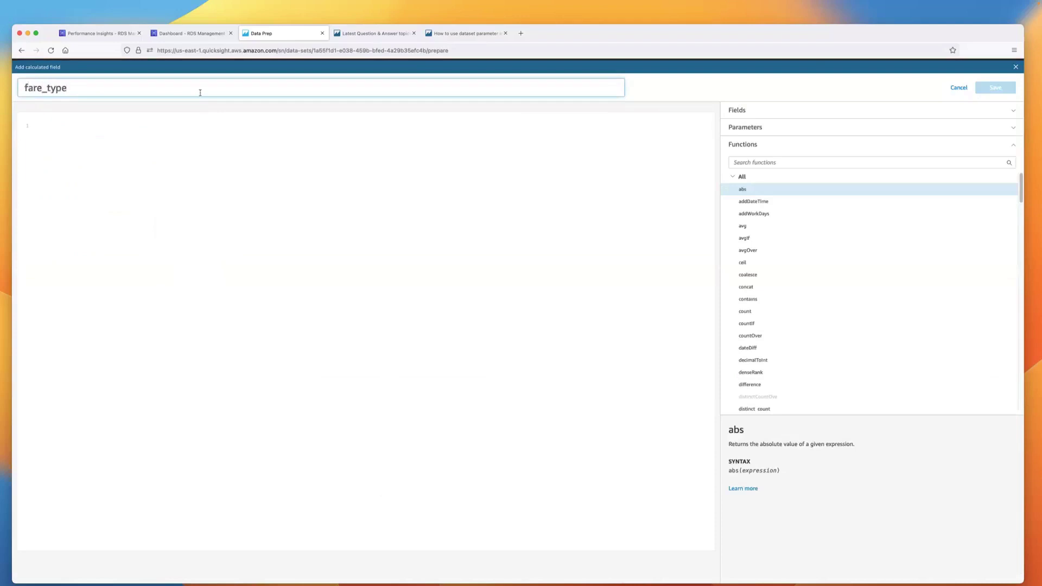
text(2)
key(Return)
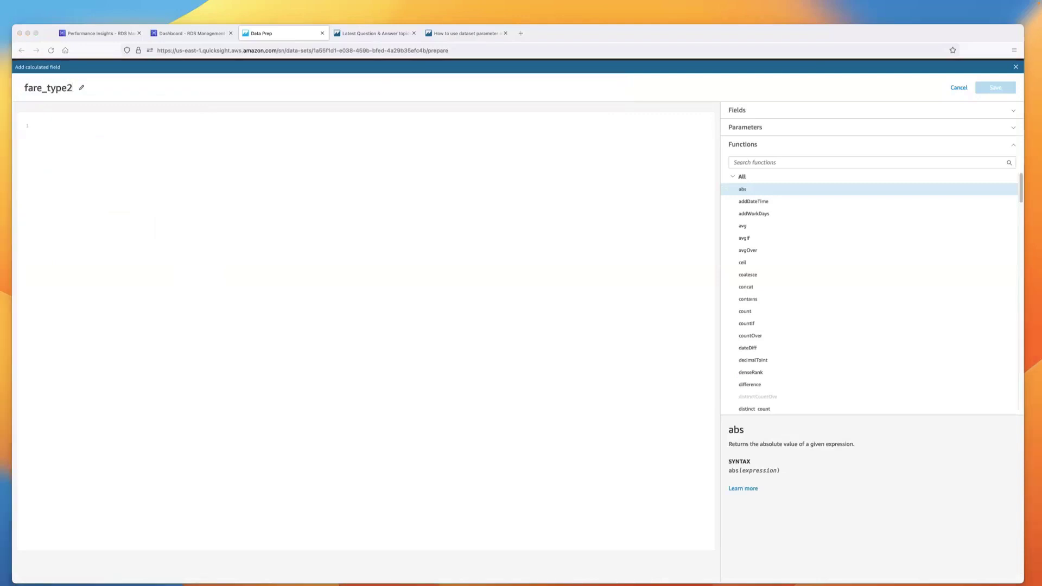
- Enter the formula ifelse({fare_amount}<${pDSstartfare},'Low',{fare_amount}>${pDSendfare},'High','Normal') and save the calculated field
click(364, 186)
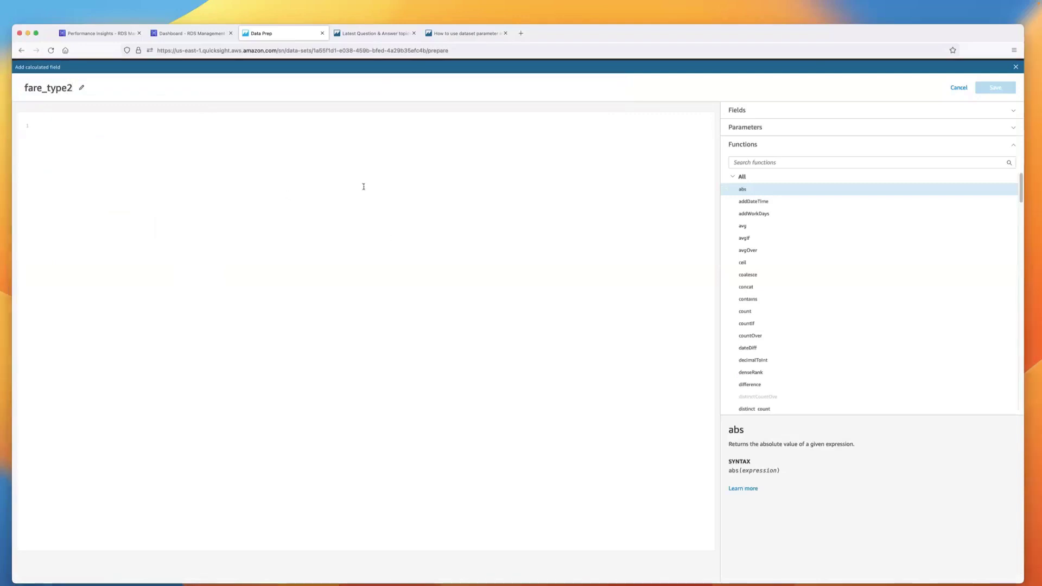
text(ifelse({fare_amount}<${pDSstartfare},'Low',{fare_amount}>${pDSendfare},'High','Normal'))
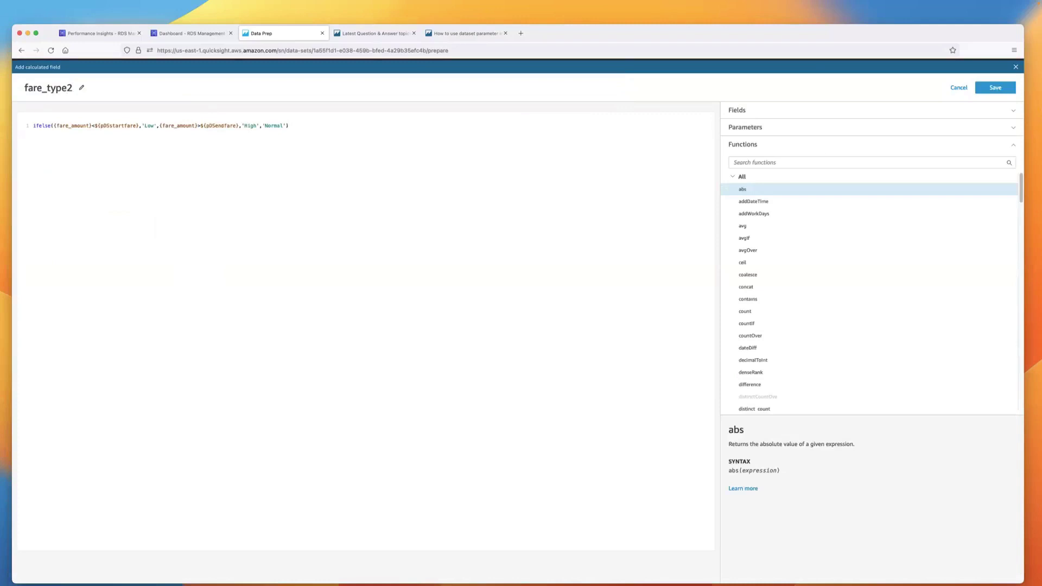
click(1006, 87)
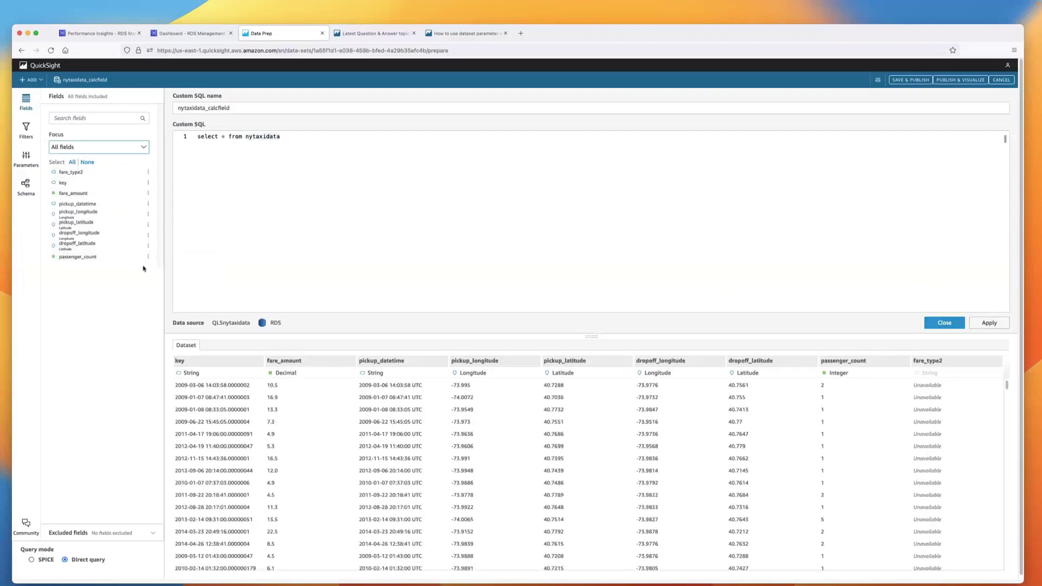
- Publish the dataset and visualize it in a new analysis with a tiled interactive sheet optimized for 1600px
click(921, 81)
click(955, 80)
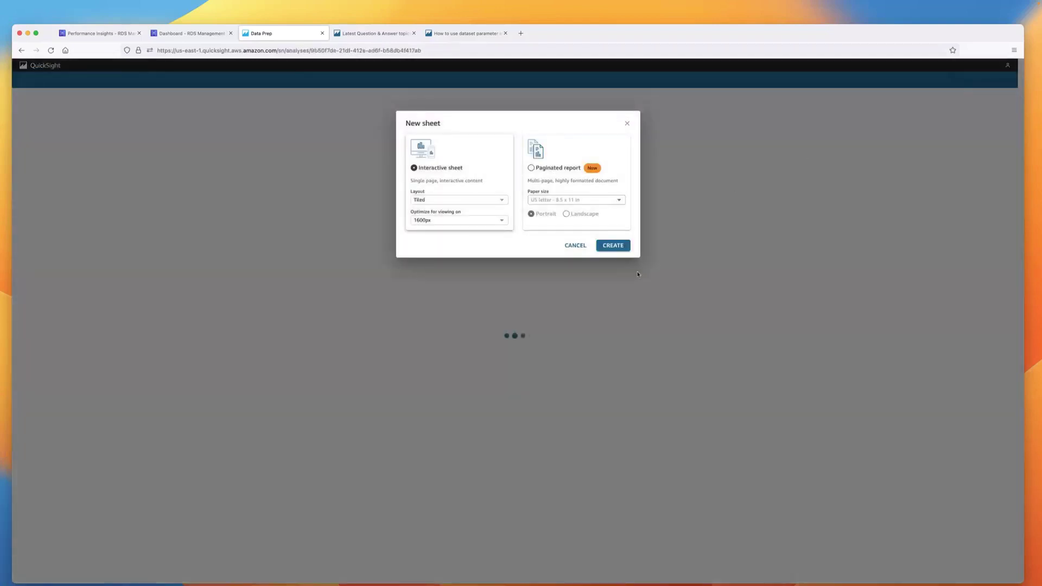
click(615, 249)
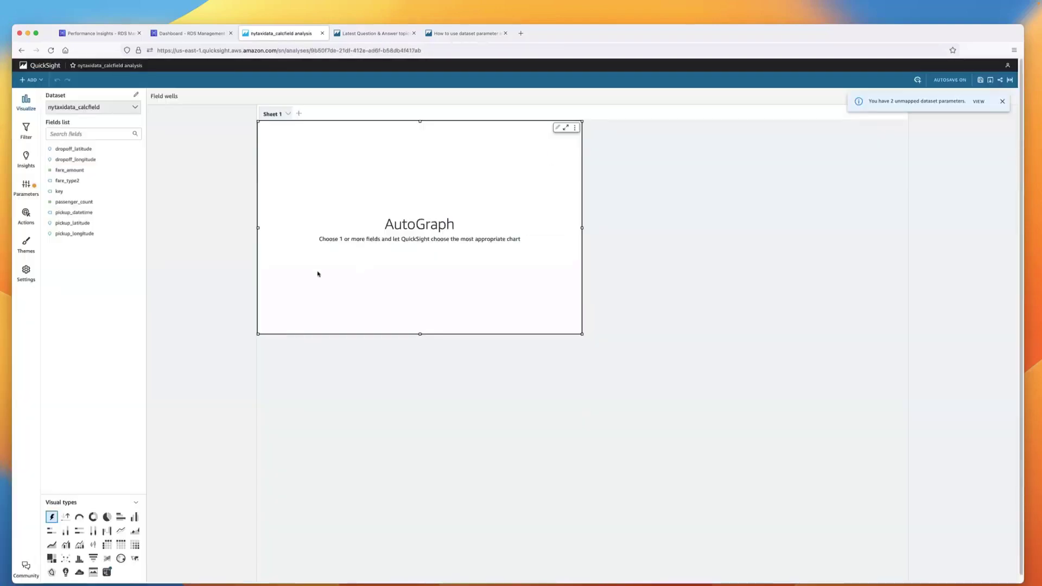
- Add fare_type2 to the empty AutoGraph visual to chart record counts by fare type, and enlarge the visual
click(71, 183)
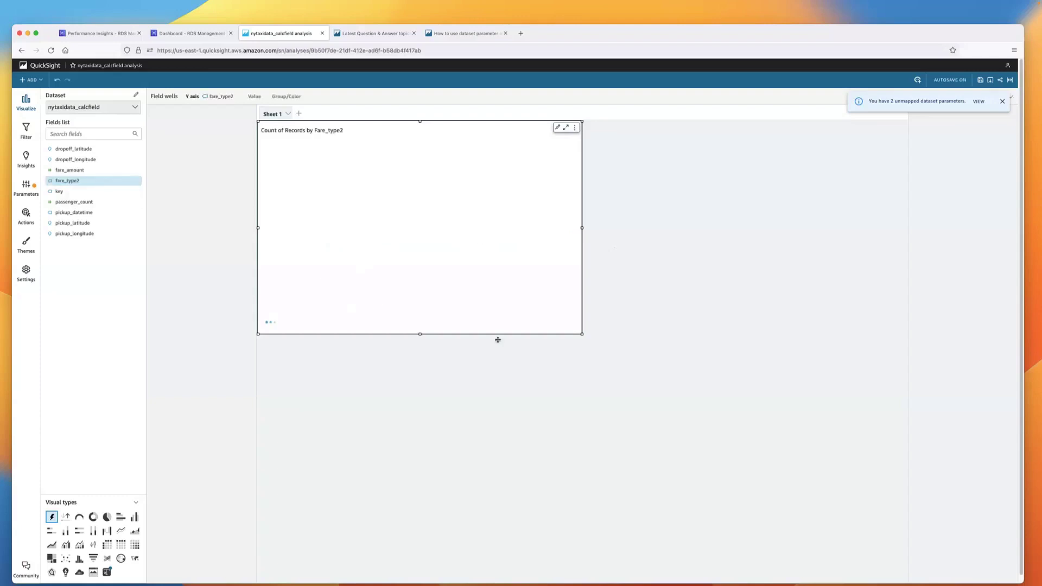
drag(582, 334, 603, 383)
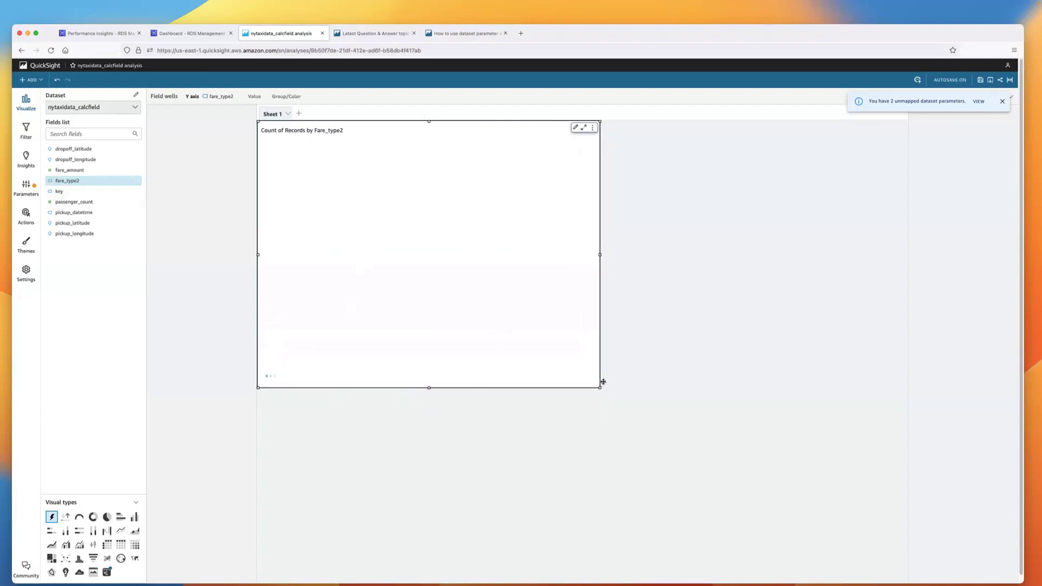